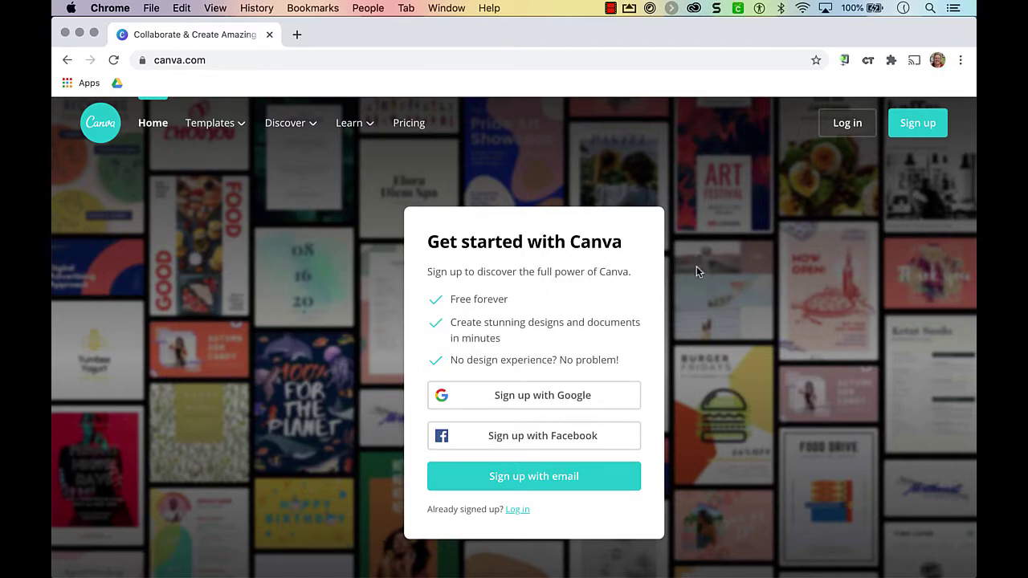
Step: Sign up with a Google account, then search 'desktop' and browse wallpaper types like Quote Desktop Wallpaper
left_click(562, 401)
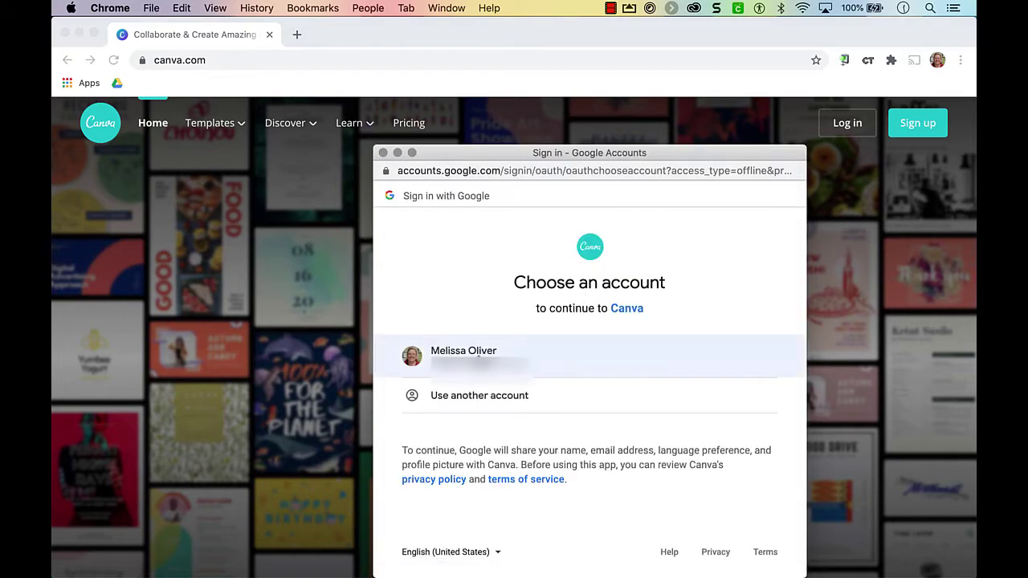
left_click(463, 355)
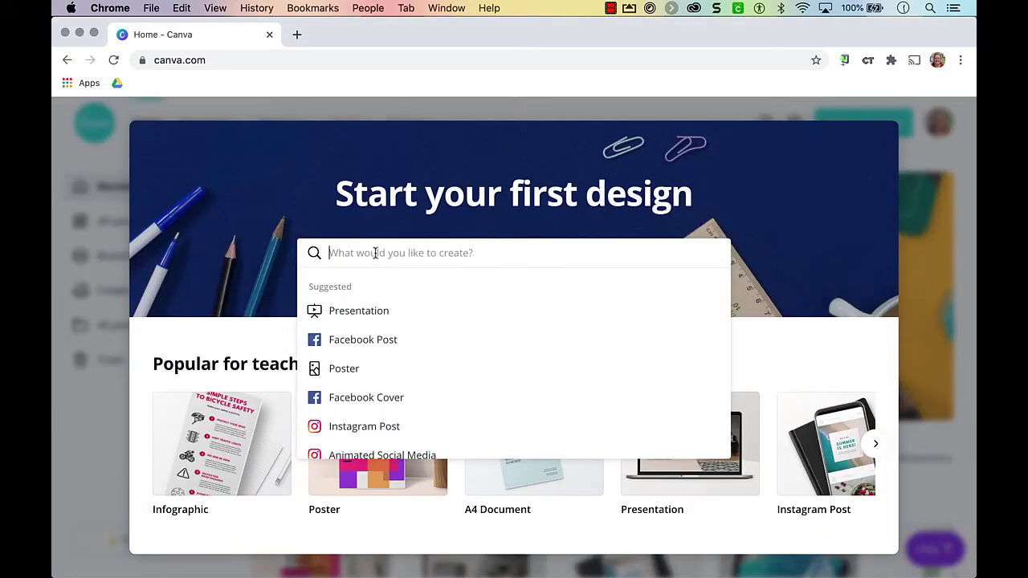
type("tu")
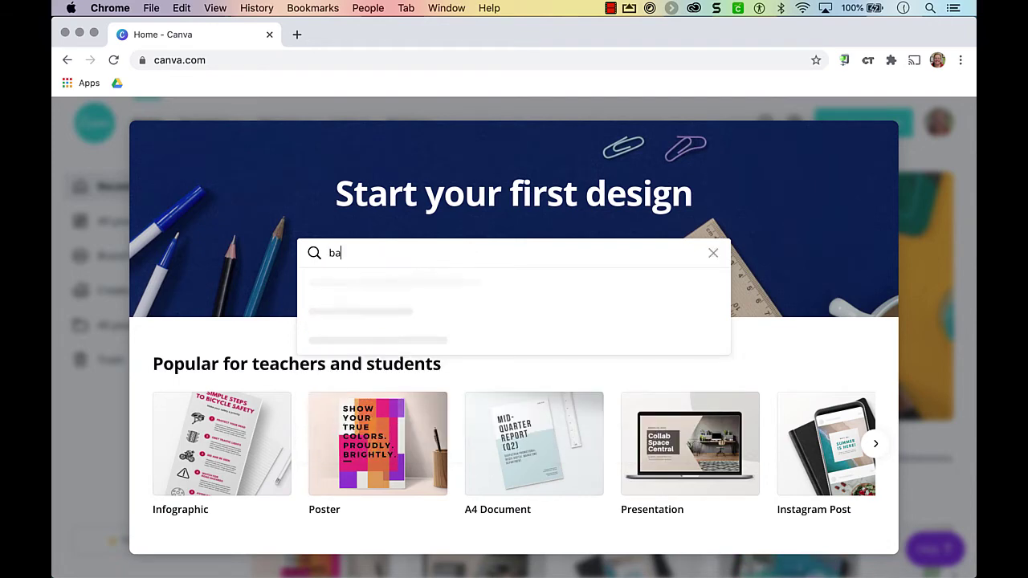
key("BackSpace")
key("BackSpace")
type("d")
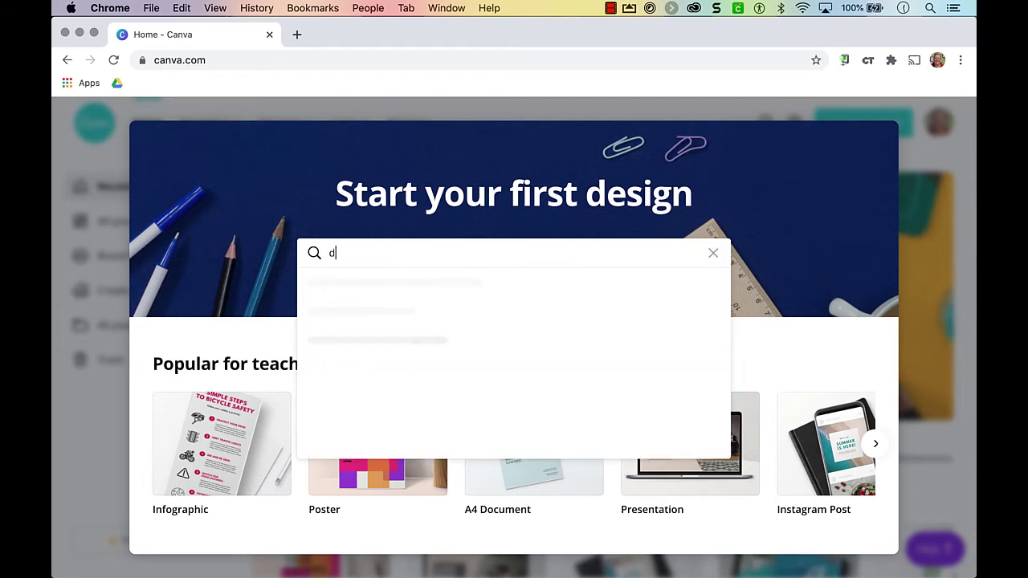
type("esktop")
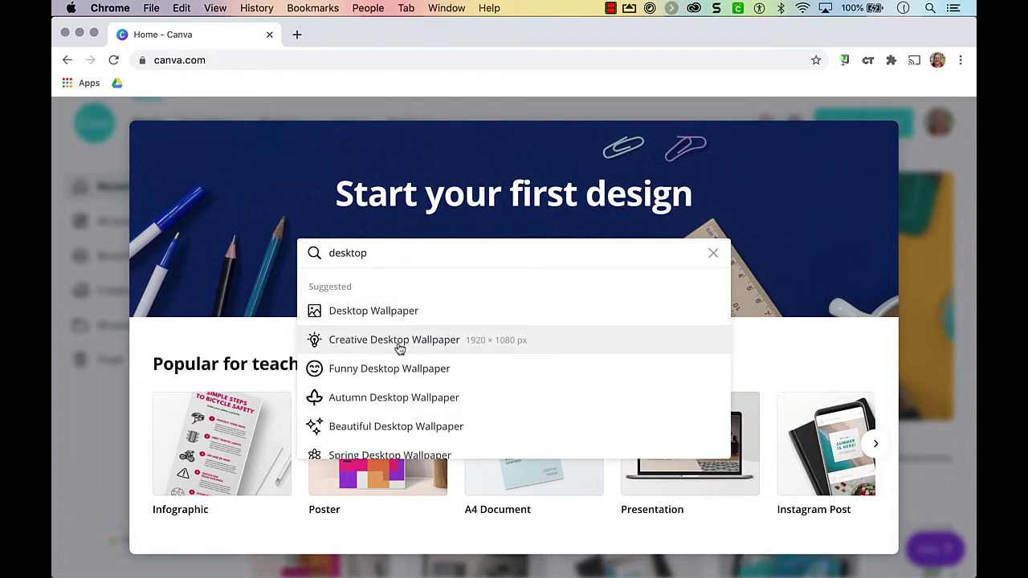
scroll(400, 347, "down", 1)
scroll(400, 347, "down", 3)
scroll(399, 347, "down", 1)
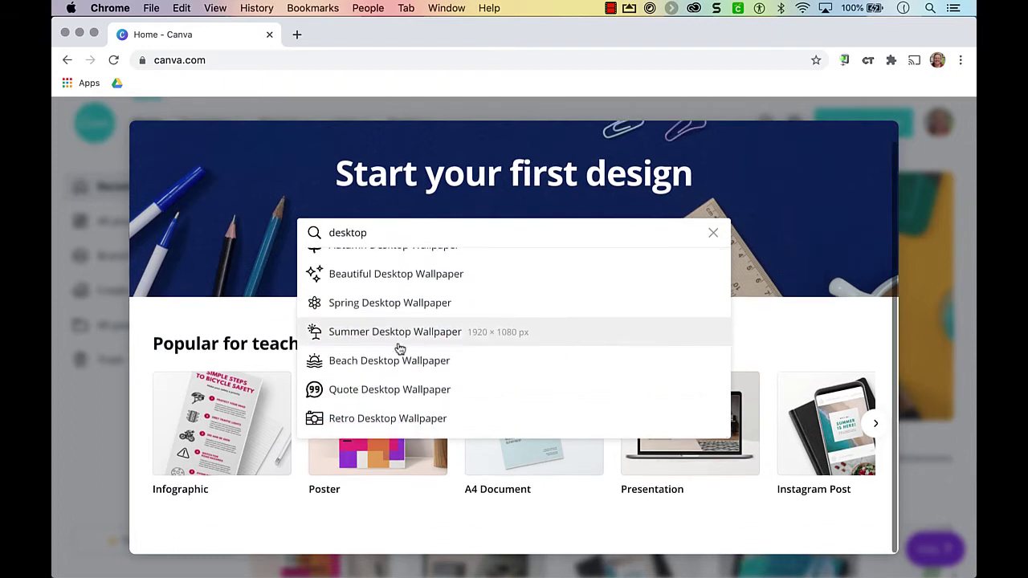
scroll(409, 367, "up", 3)
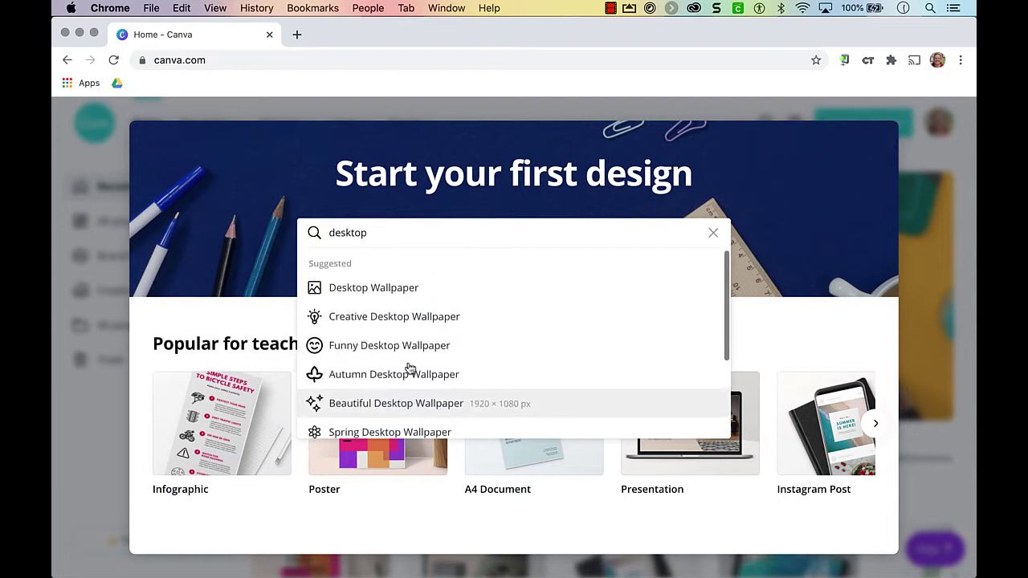
scroll(410, 367, "down", 2)
scroll(409, 367, "down", 2)
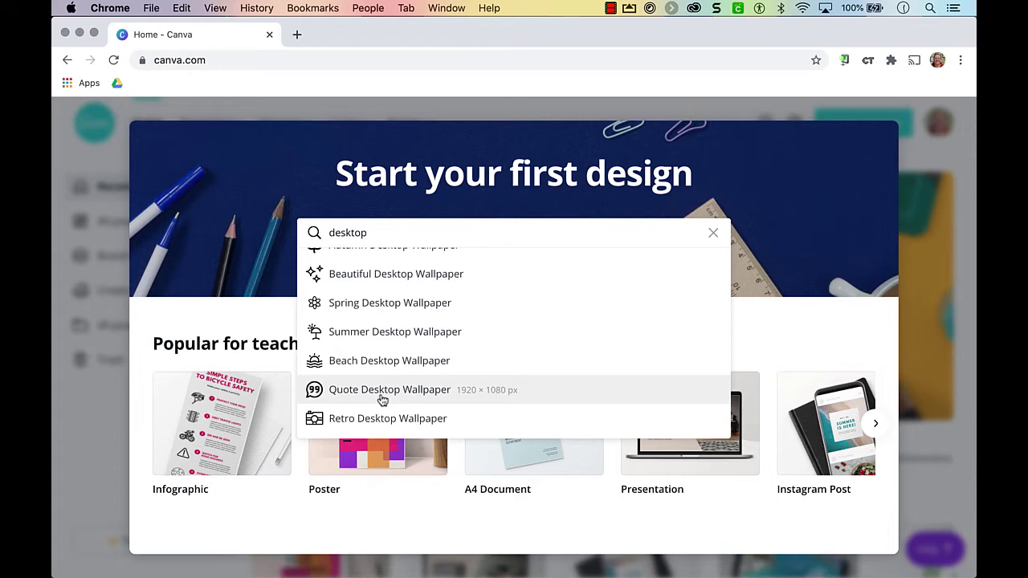
Step: Create a Quote Desktop Wallpaper design and try the geometric 'Be yourself' quote template
left_click(382, 391)
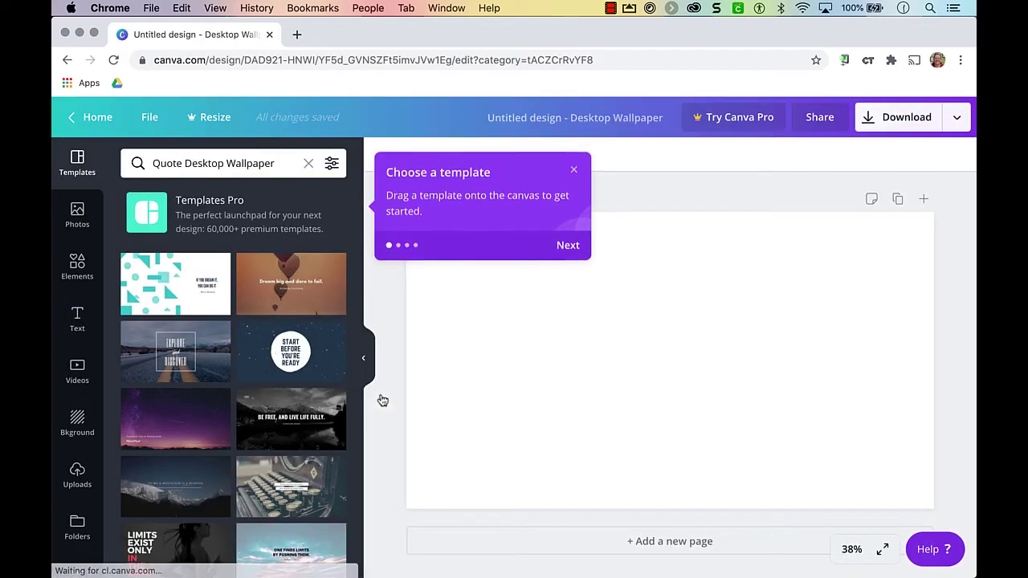
scroll(383, 400, "down", 2)
scroll(383, 400, "down", 2)
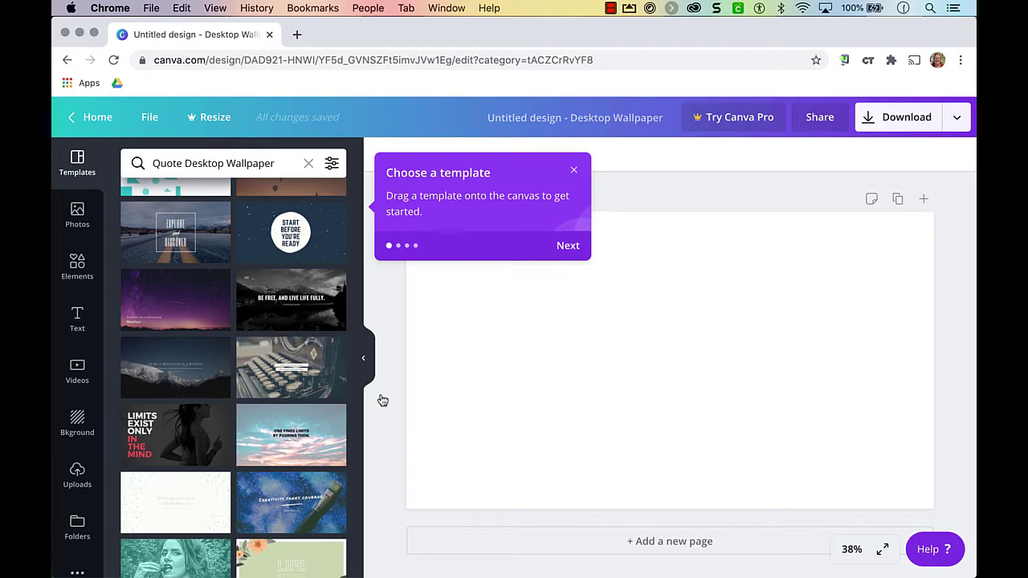
scroll(383, 400, "down", 2)
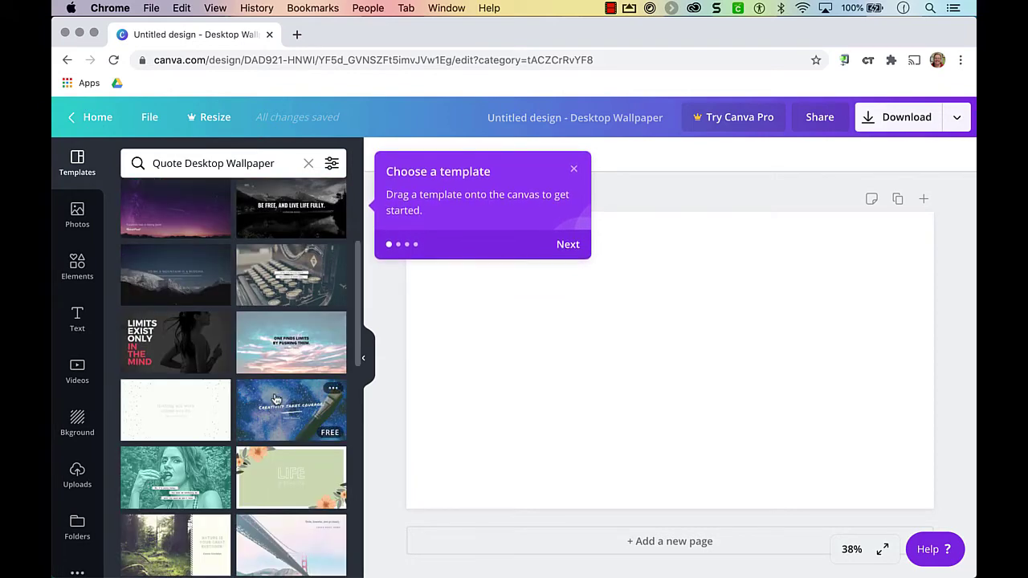
scroll(276, 399, "down", 5)
scroll(275, 400, "down", 2)
scroll(276, 400, "down", 5)
scroll(276, 399, "down", 3)
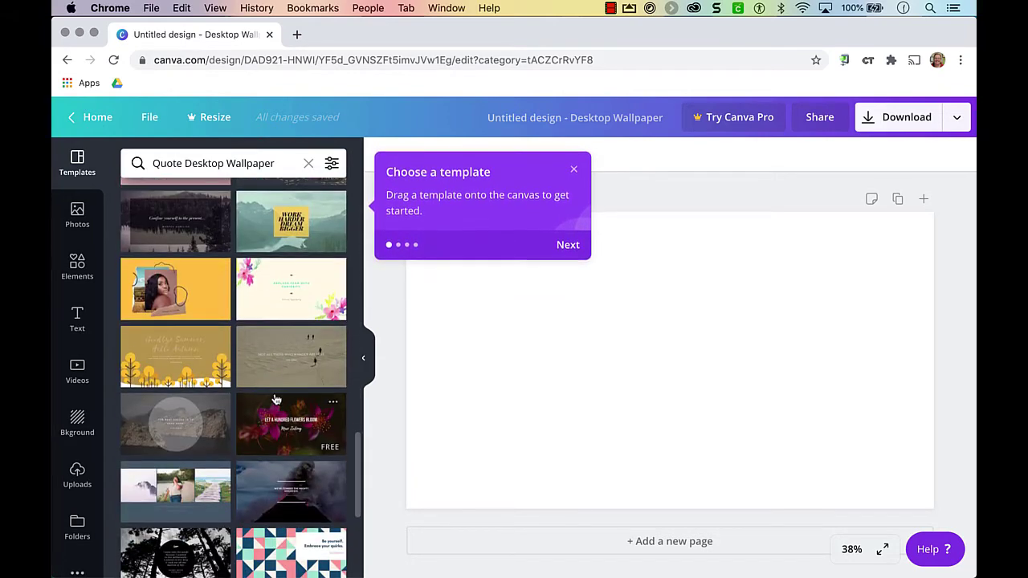
scroll(276, 399, "down", 2)
scroll(275, 399, "down", 3)
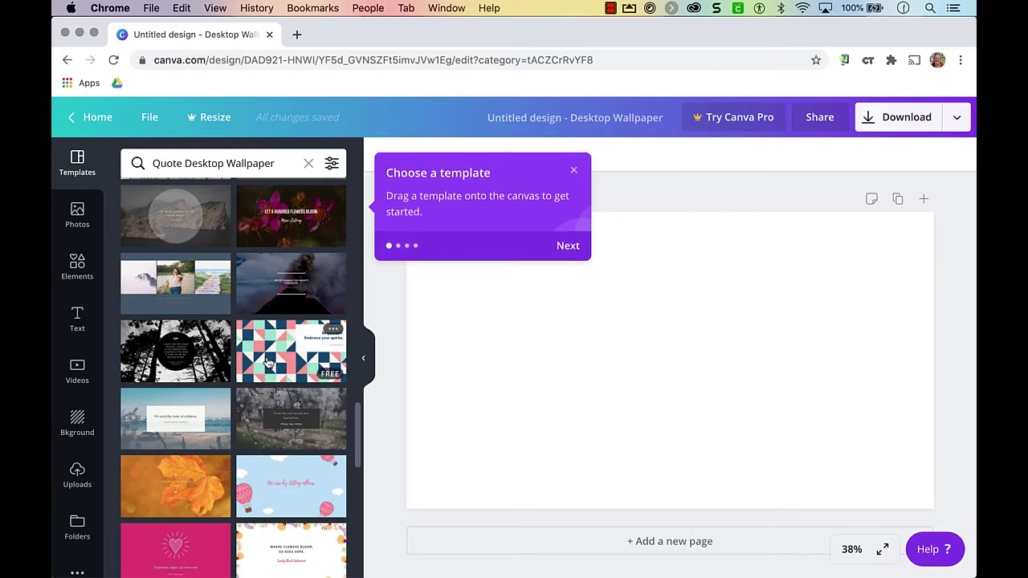
left_click(269, 363)
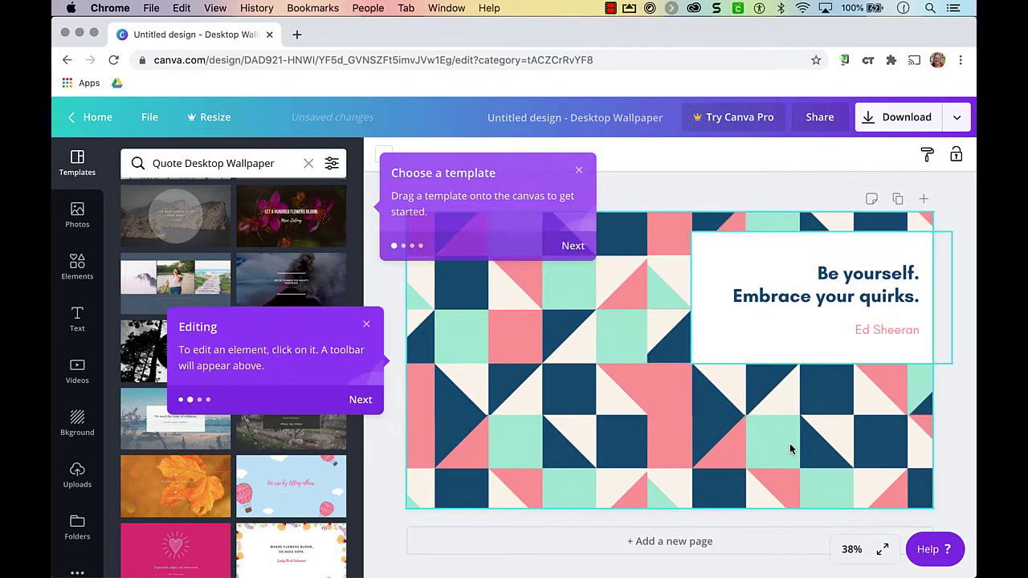
left_click(378, 324)
Step: Try the orange giraffe template, then apply the coral 'With enough coffee' quote template
scroll(305, 426, "down", 5)
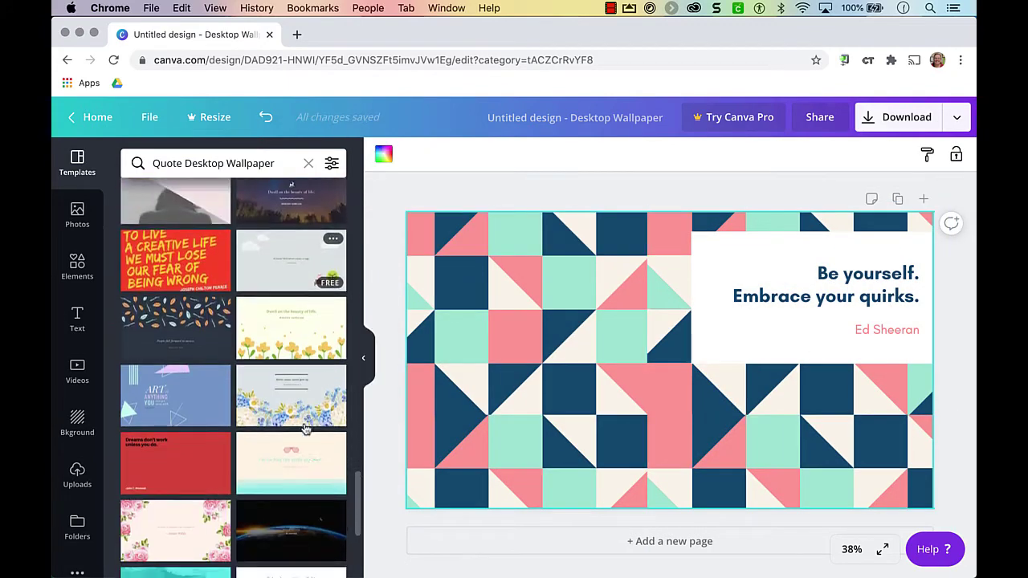
scroll(305, 426, "down", 3)
scroll(305, 430, "down", 3)
scroll(305, 430, "down", 2)
left_click(294, 410)
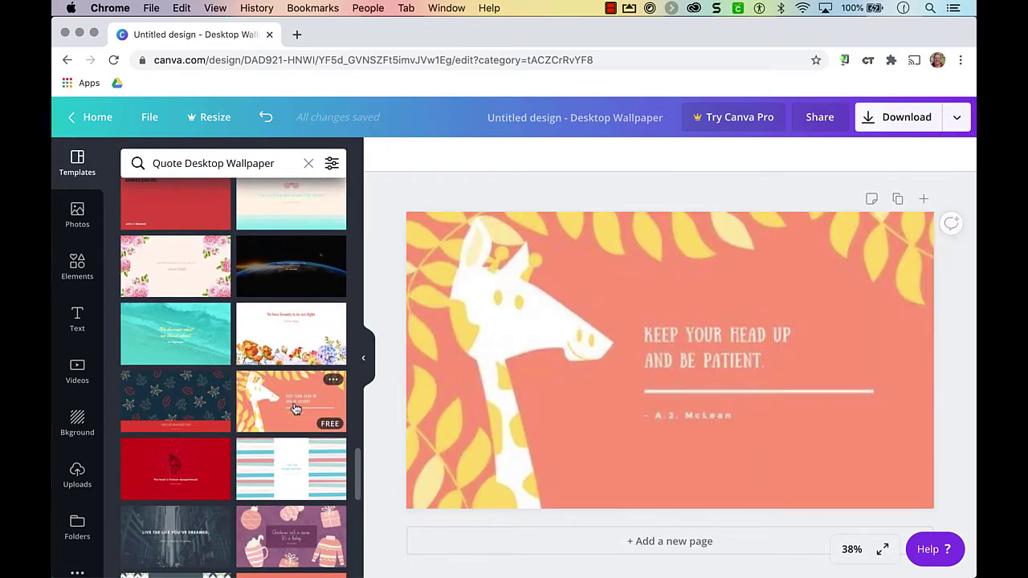
scroll(293, 422, "down", 4)
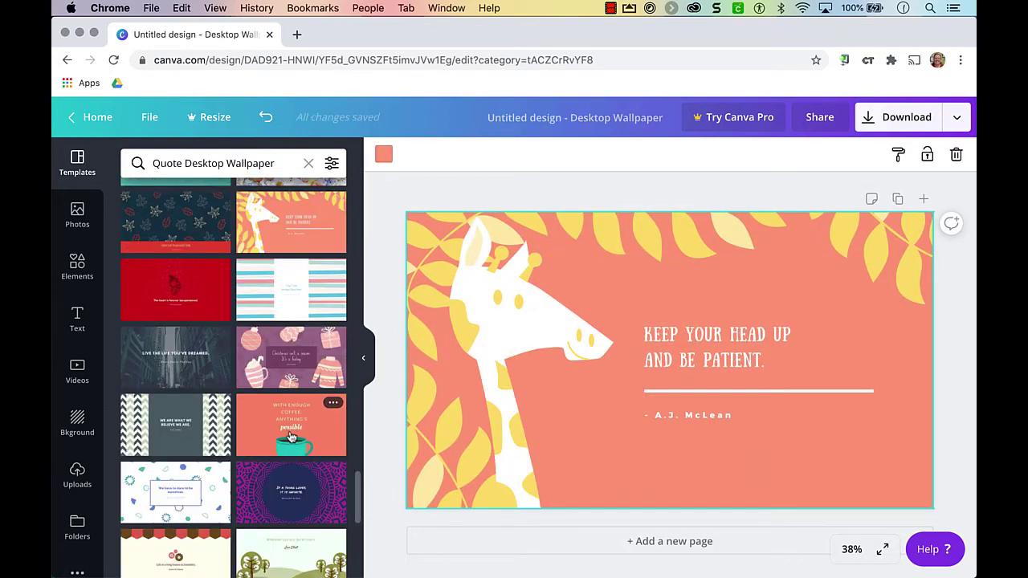
scroll(291, 431, "down", 1)
left_click(289, 394)
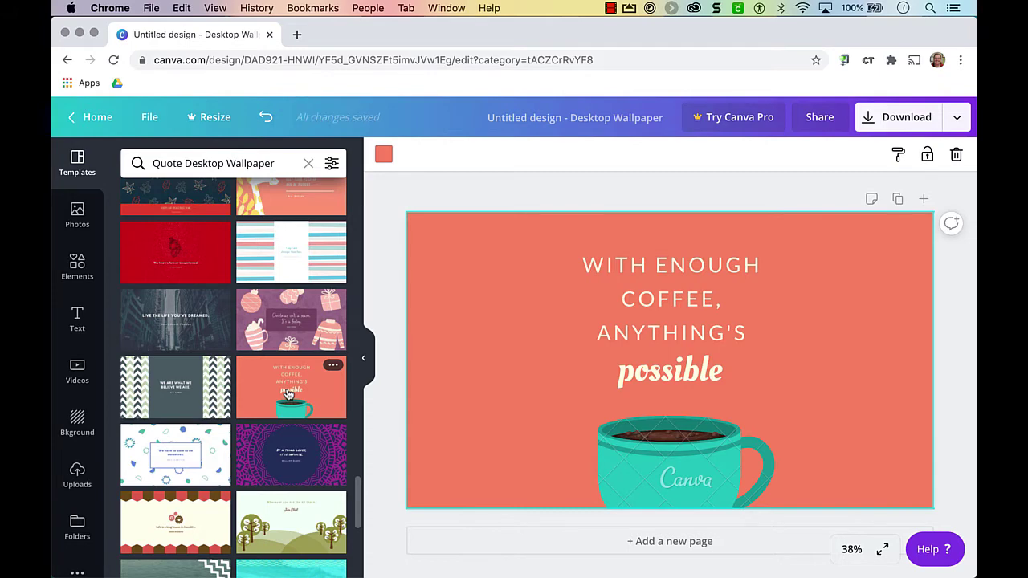
Step: Check the download options, revealing the coffee cup is a $1 premium image
left_click(919, 117)
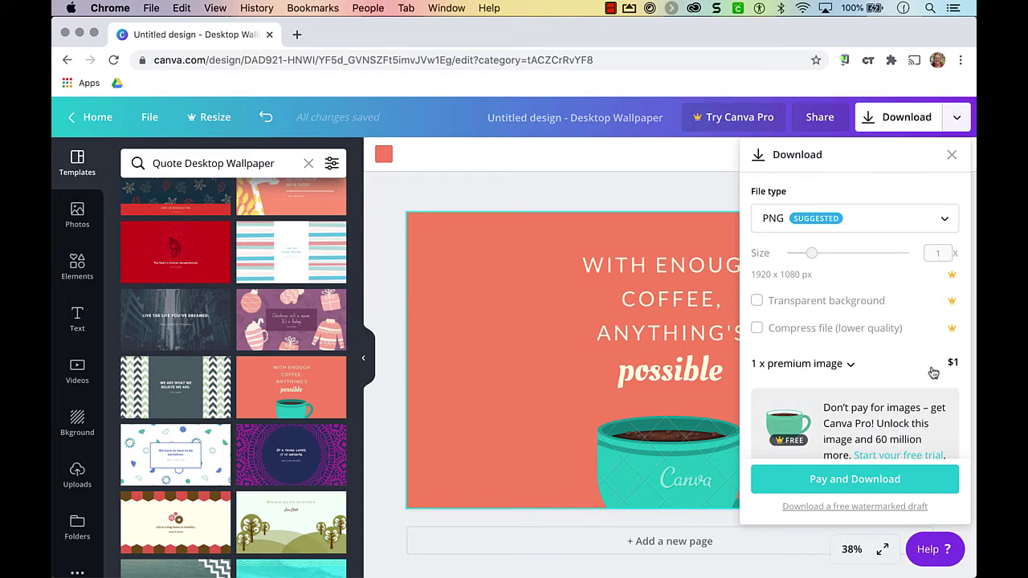
left_click(528, 407)
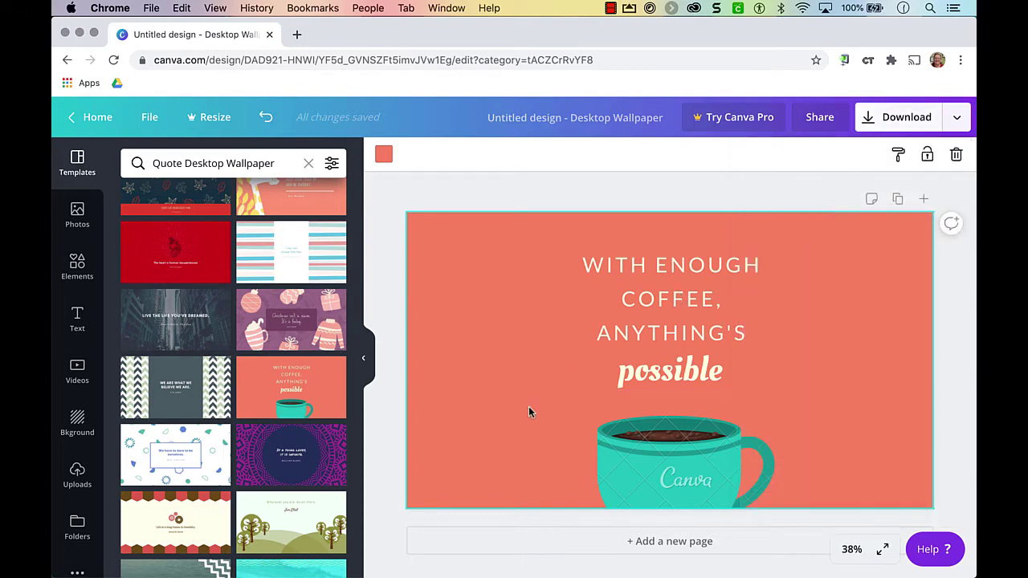
Step: Delete the premium teal coffee cup and search the stock photos for 'coffee'
left_click(698, 472)
key("Delete")
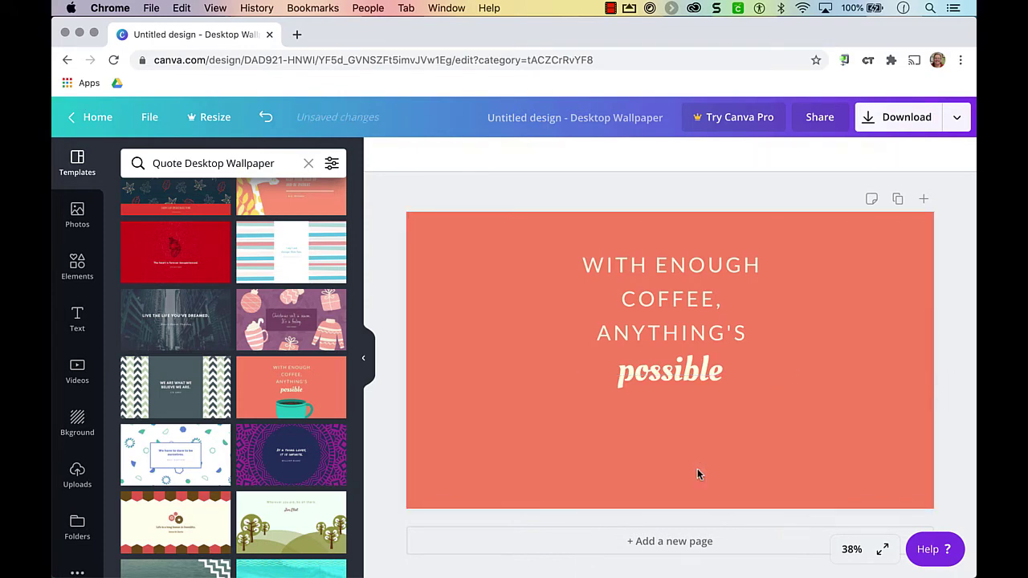
left_click(78, 217)
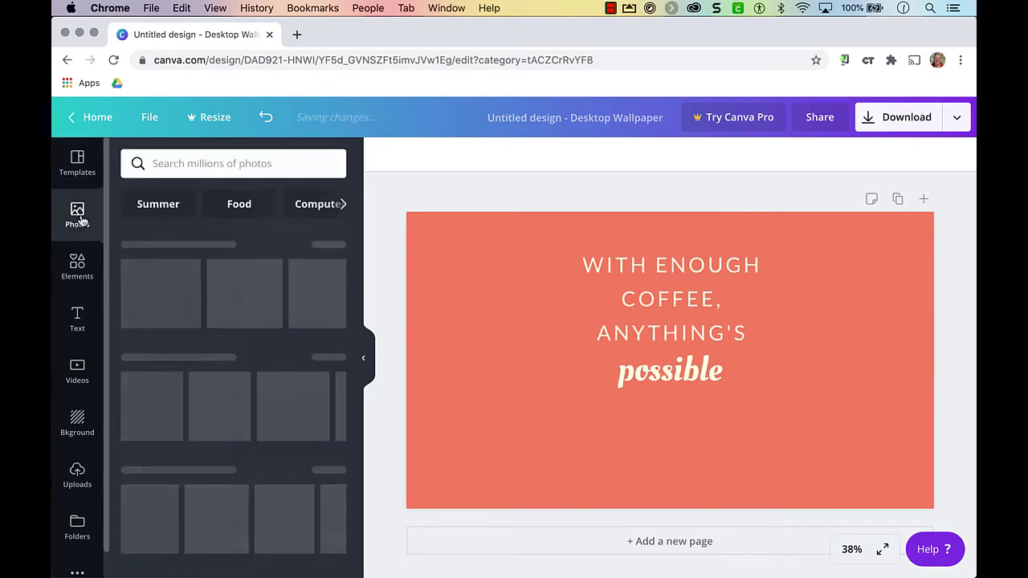
left_click(178, 160)
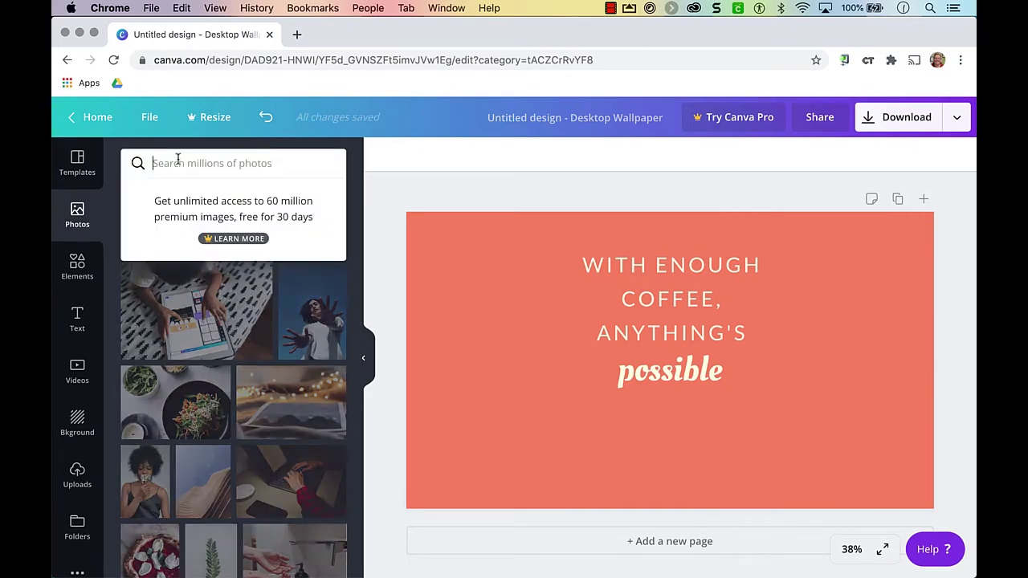
type("coffee")
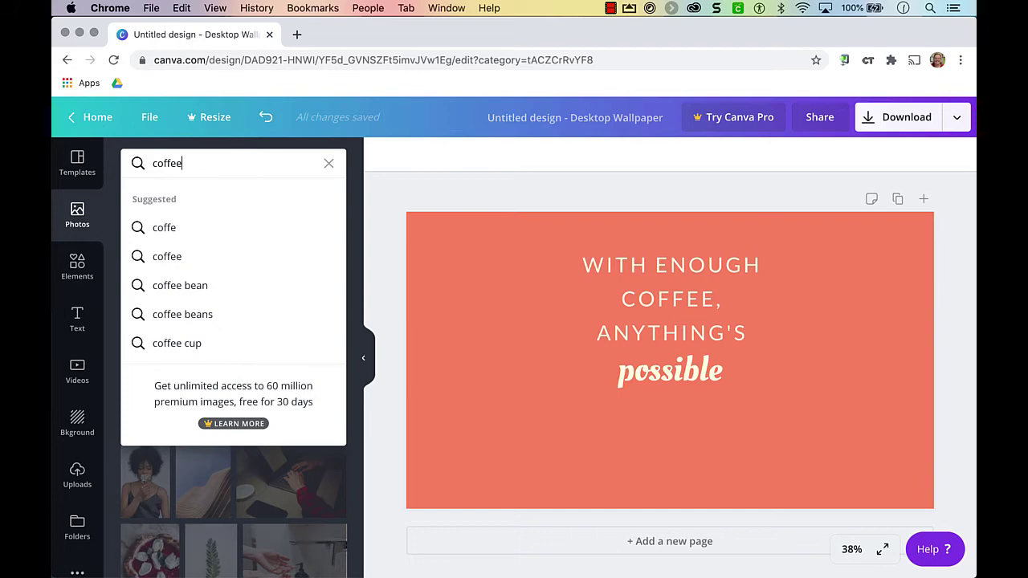
key("Return")
Step: Scroll through the coffee photo results, comparing free and premium images
scroll(223, 344, "down", 3)
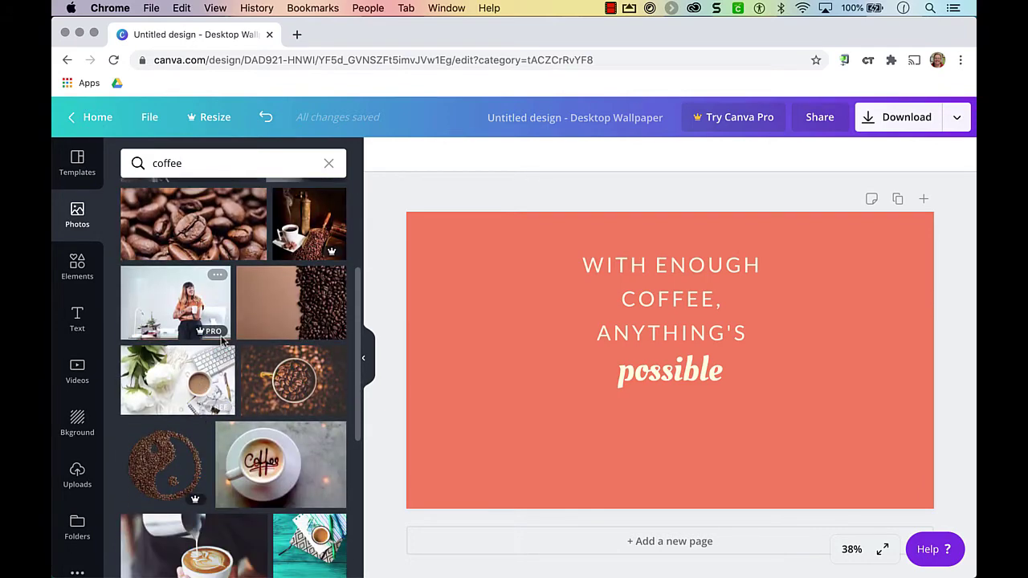
scroll(213, 349, "down", 3)
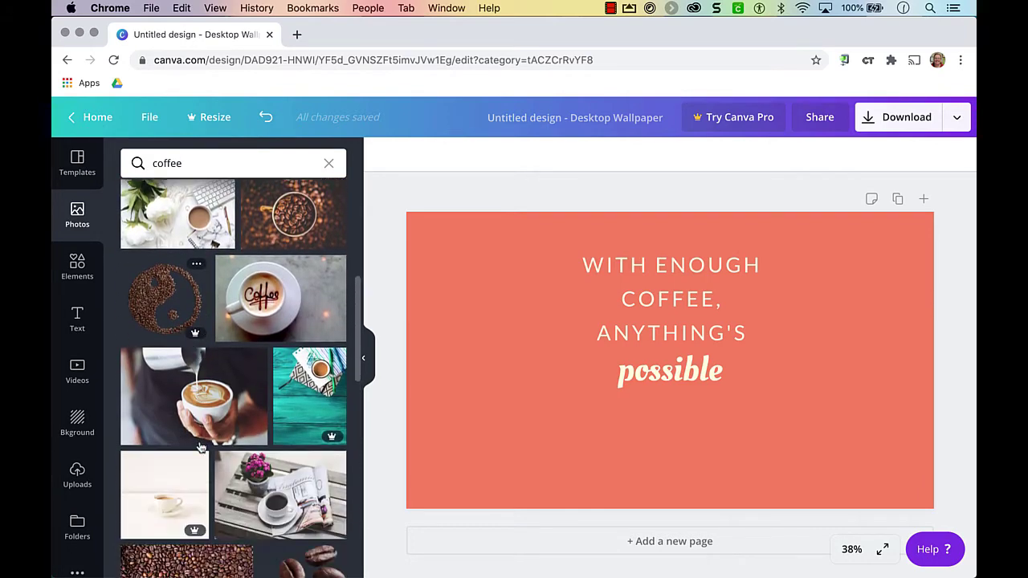
scroll(205, 358, "down", 1)
scroll(193, 366, "down", 2)
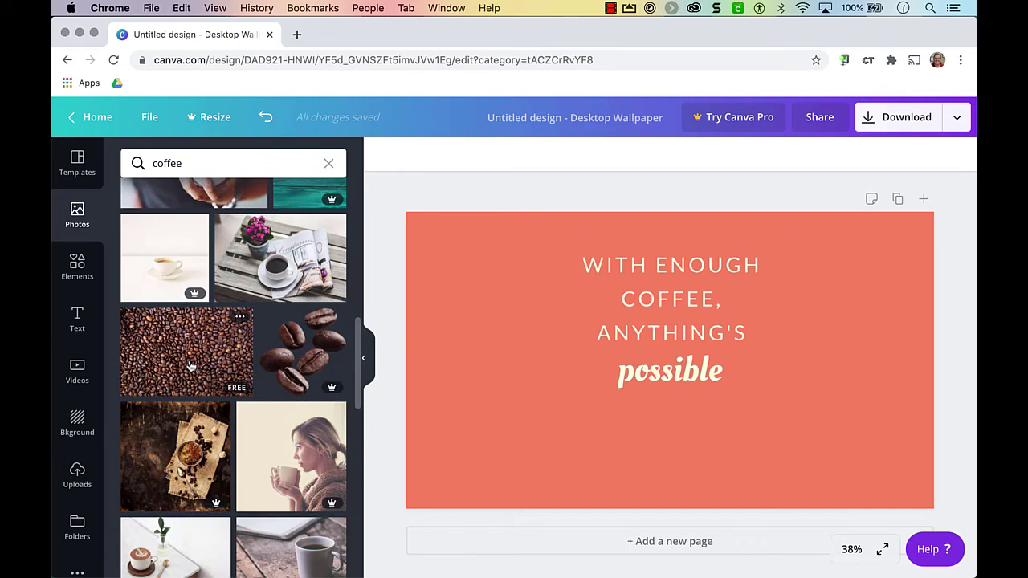
scroll(184, 384, "down", 3)
scroll(184, 386, "down", 2)
scroll(183, 389, "down", 3)
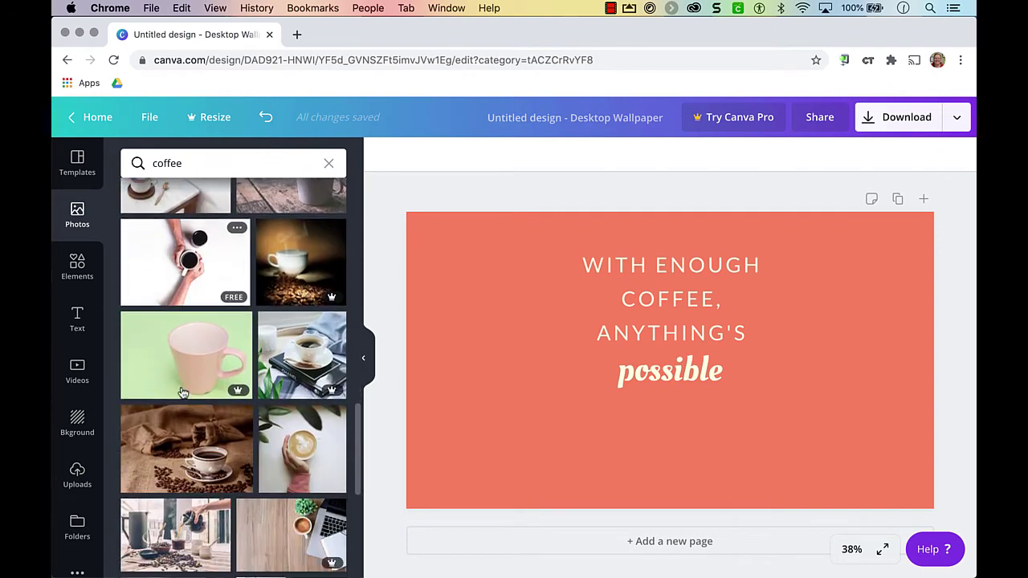
scroll(183, 392, "down", 3)
scroll(183, 392, "down", 3)
scroll(183, 392, "down", 3)
scroll(183, 393, "down", 3)
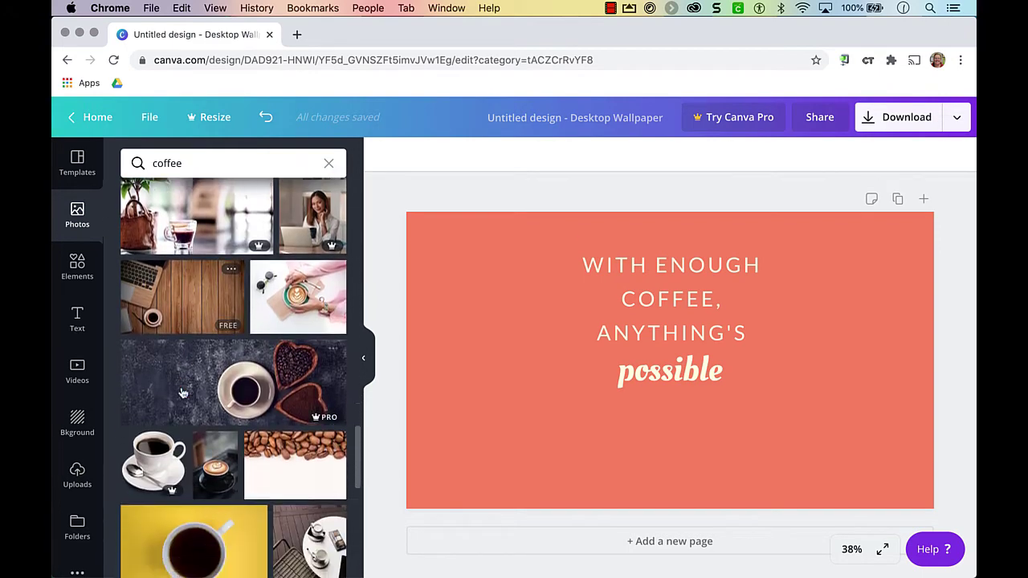
scroll(183, 394, "down", 3)
scroll(184, 394, "down", 3)
scroll(182, 377, "down", 3)
scroll(181, 353, "down", 1)
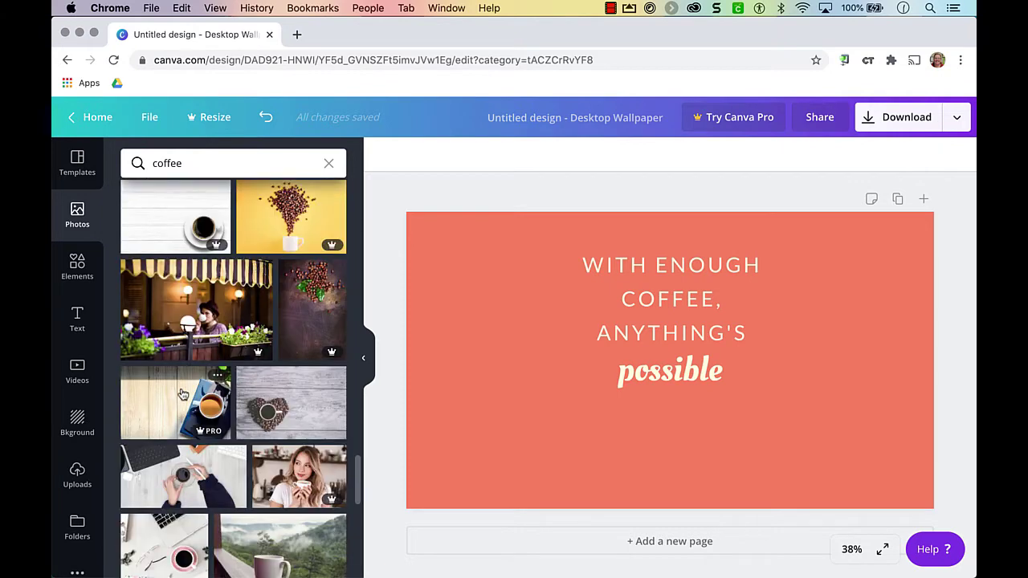
scroll(178, 323, "up", 2)
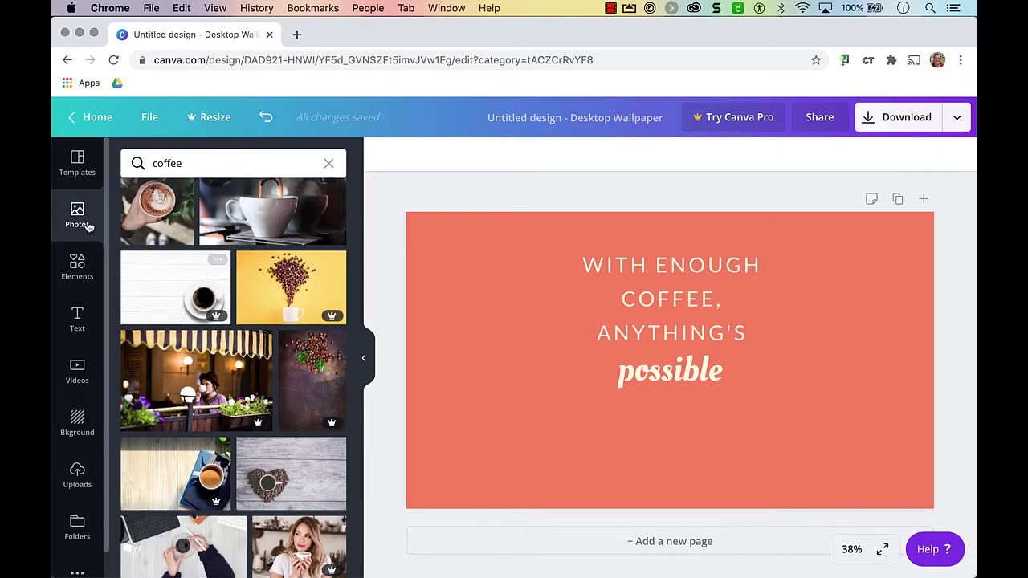
Step: Search the Elements library for 'coffee' and browse the illustration results
left_click(78, 270)
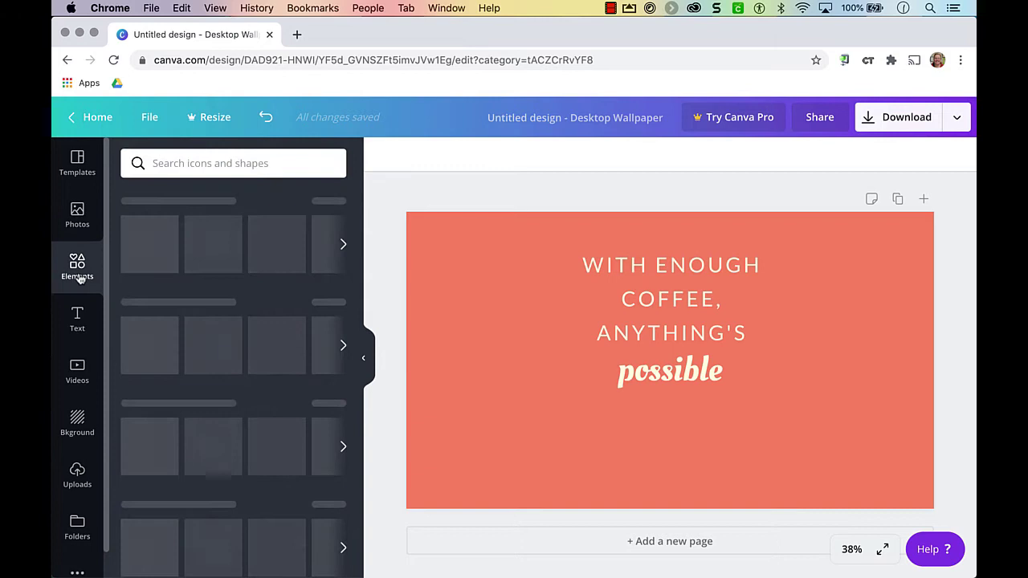
left_click(189, 161)
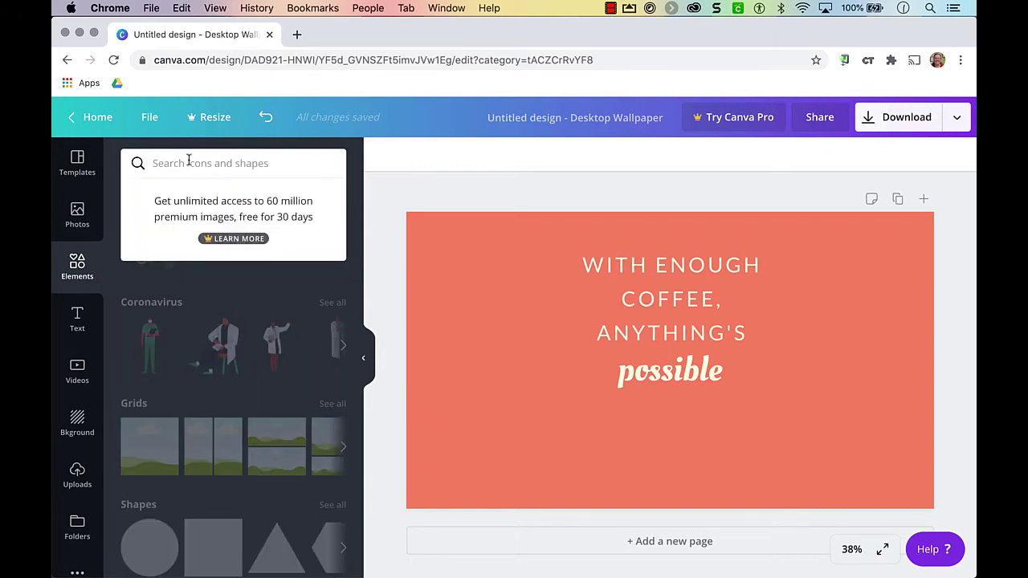
type("coffee")
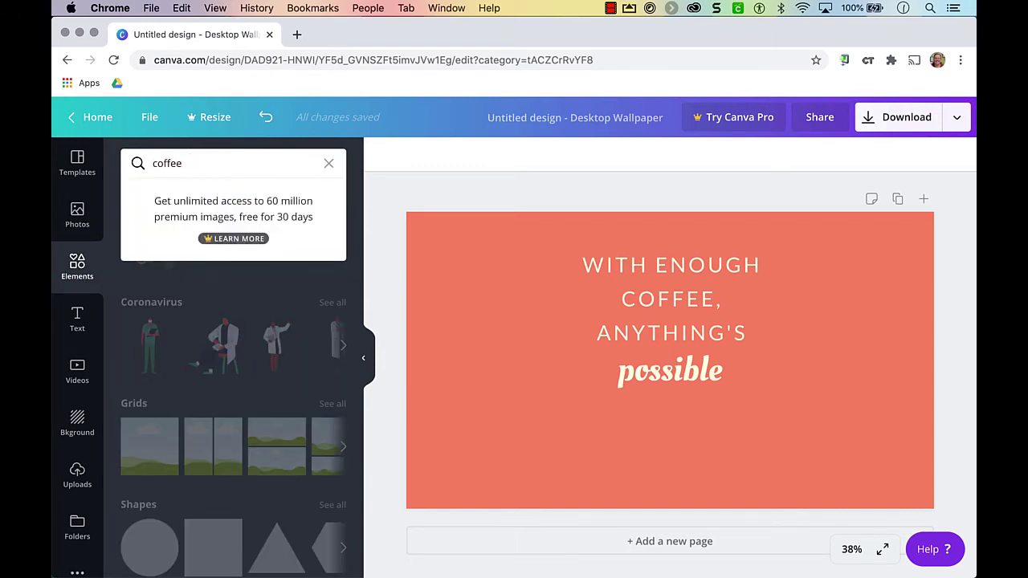
key("Return")
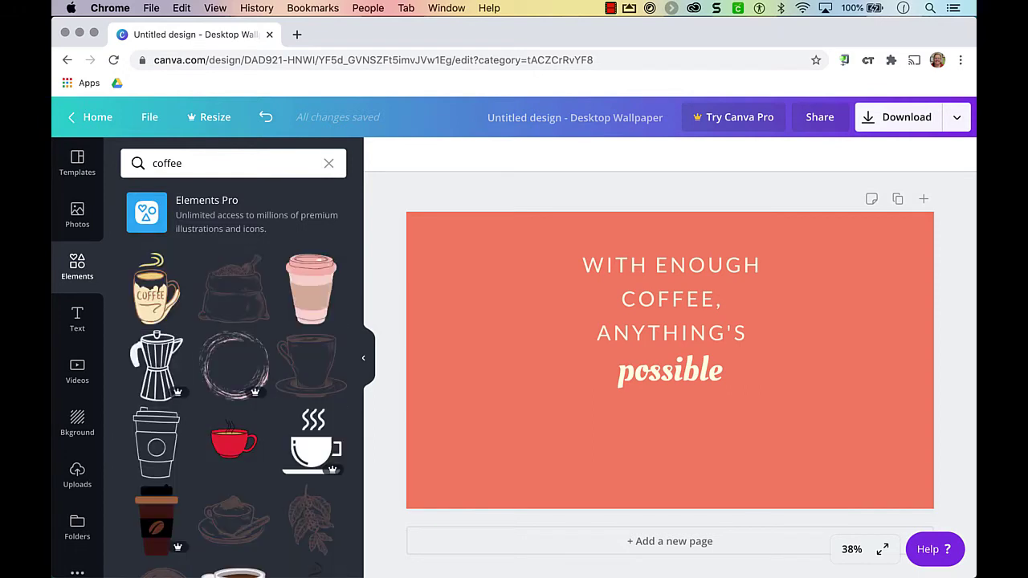
mouse_move(312, 289)
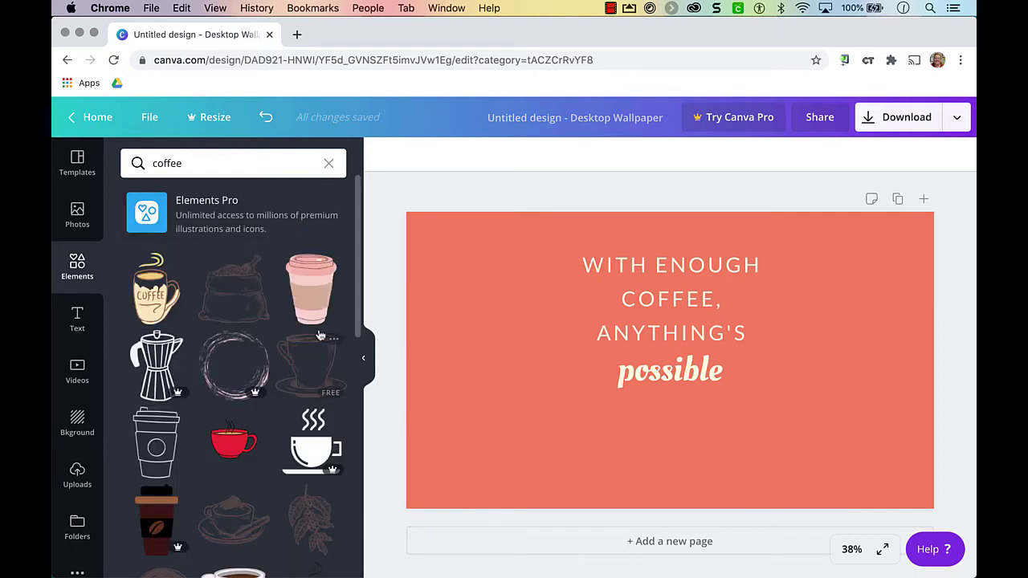
scroll(319, 306, "down", 3)
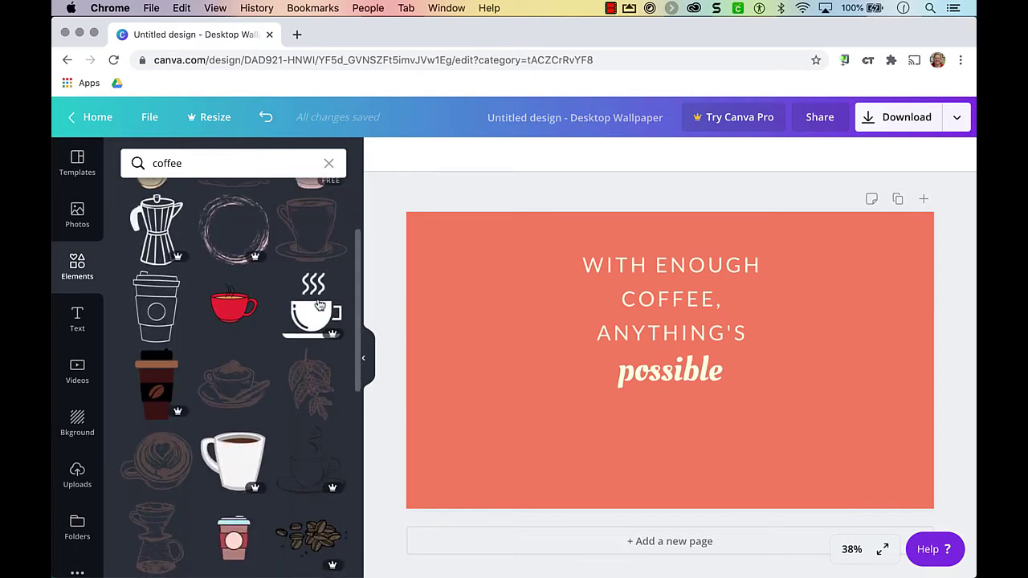
scroll(319, 305, "up", 3)
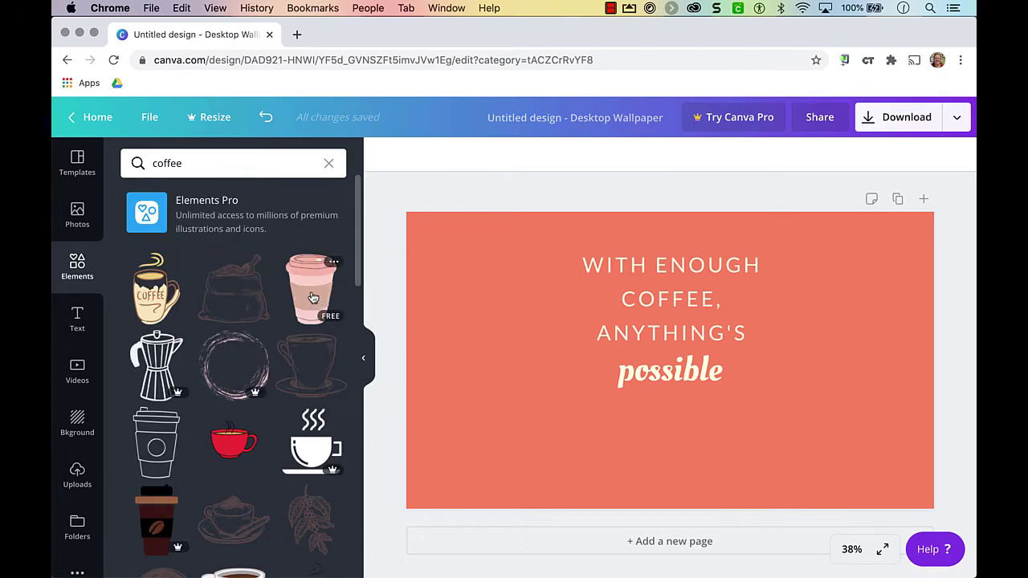
Step: Add the pink takeaway cup element, moving it left and enlarging it
left_click(314, 298)
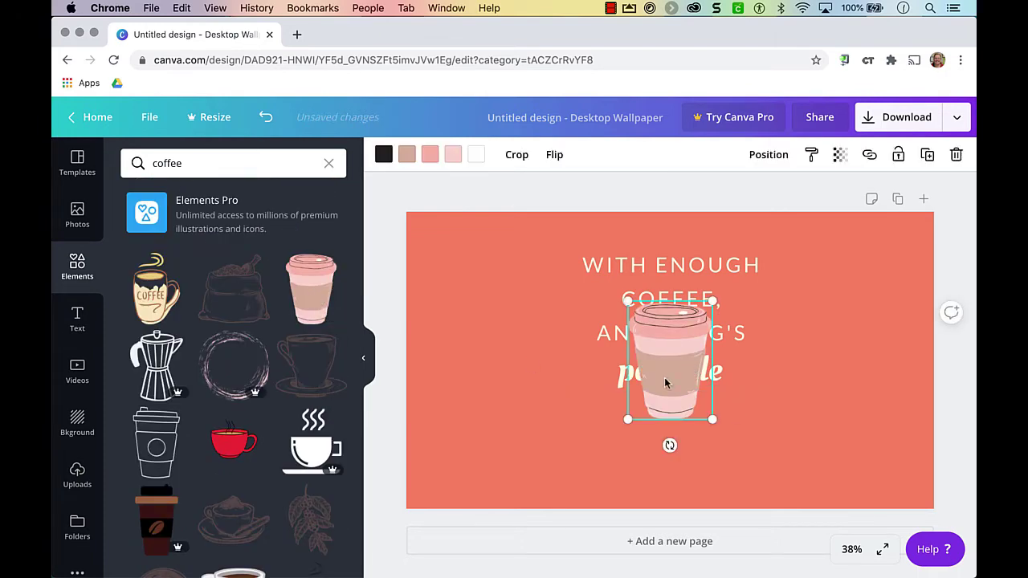
left_click_drag(665, 383, 474, 342)
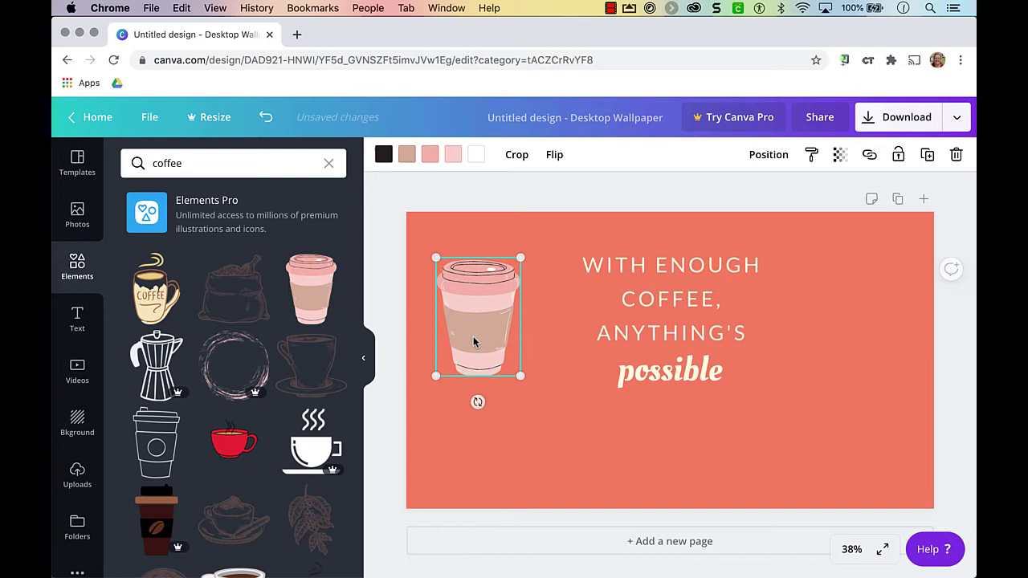
left_click_drag(521, 376, 605, 466)
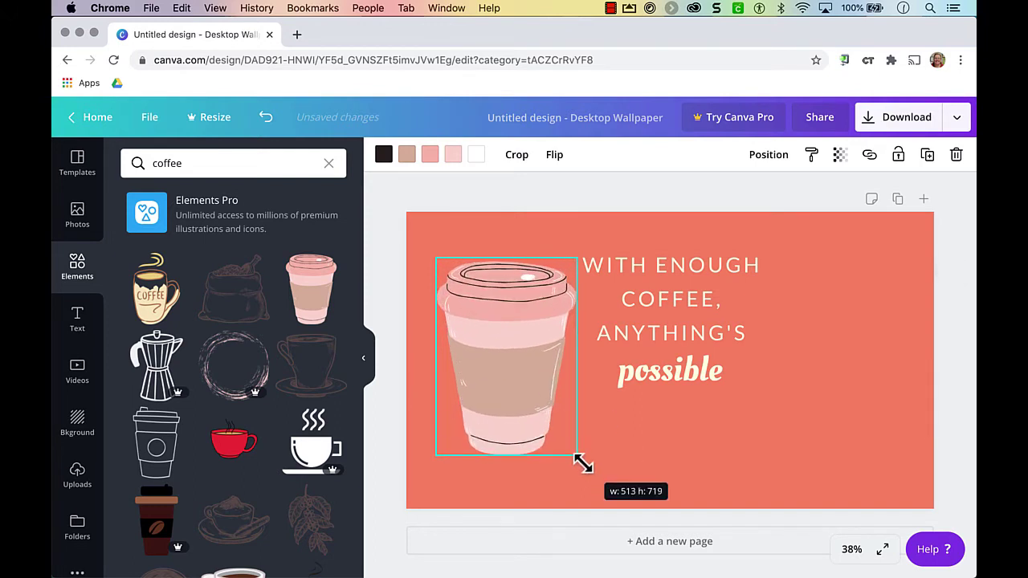
Step: Move the quote text group to the right of the cup and enlarge it
left_click(666, 366)
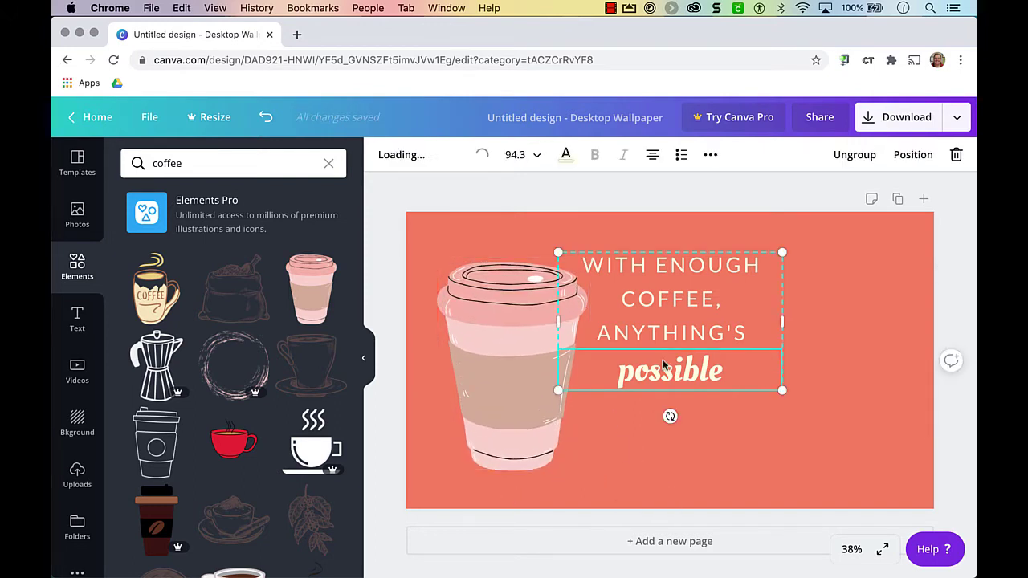
mouse_move(709, 392)
left_mouse_down()
mouse_move(686, 313)
mouse_move(734, 310)
left_mouse_up()
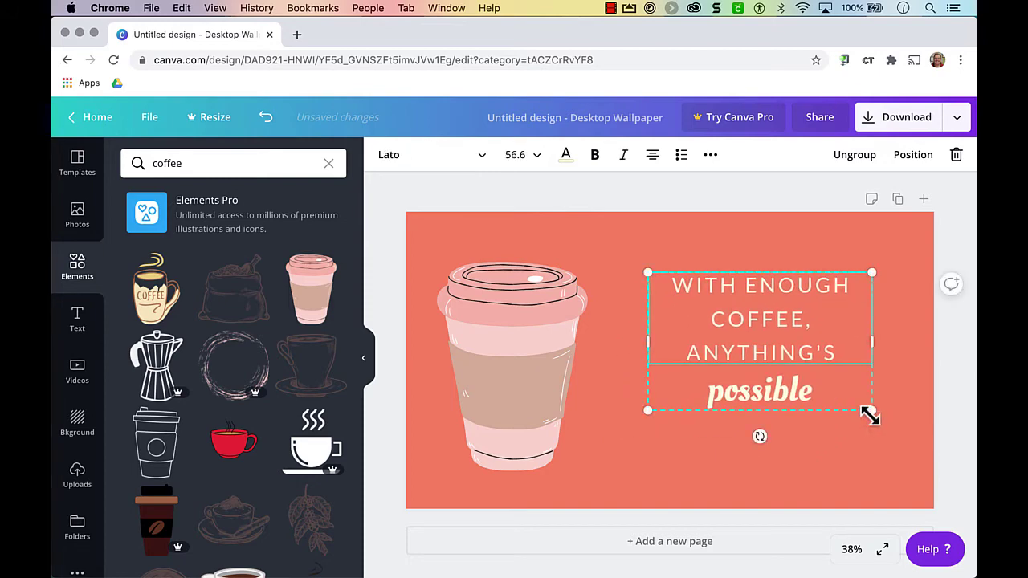
left_click_drag(870, 415, 924, 447)
left_click_drag(826, 364, 813, 374)
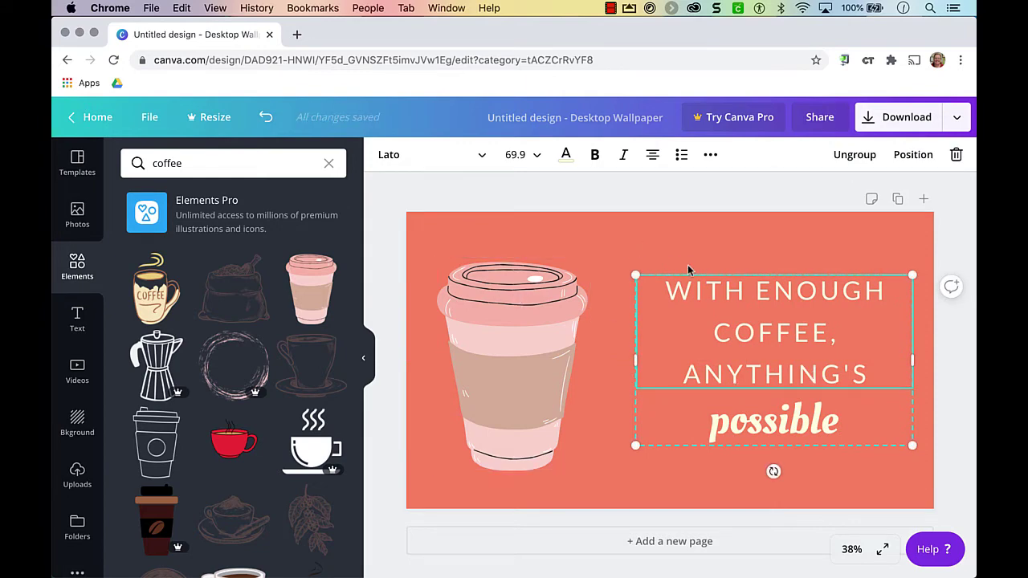
Step: Recolour the takeaway cup: teal sleeve, light teal lid and cream bands
left_click(513, 398)
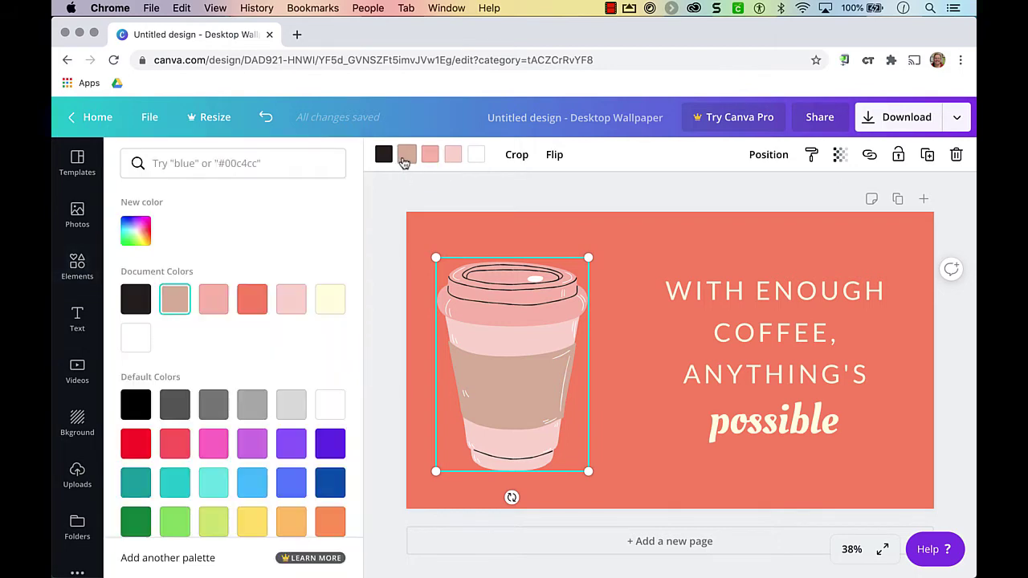
scroll(302, 342, "down", 1)
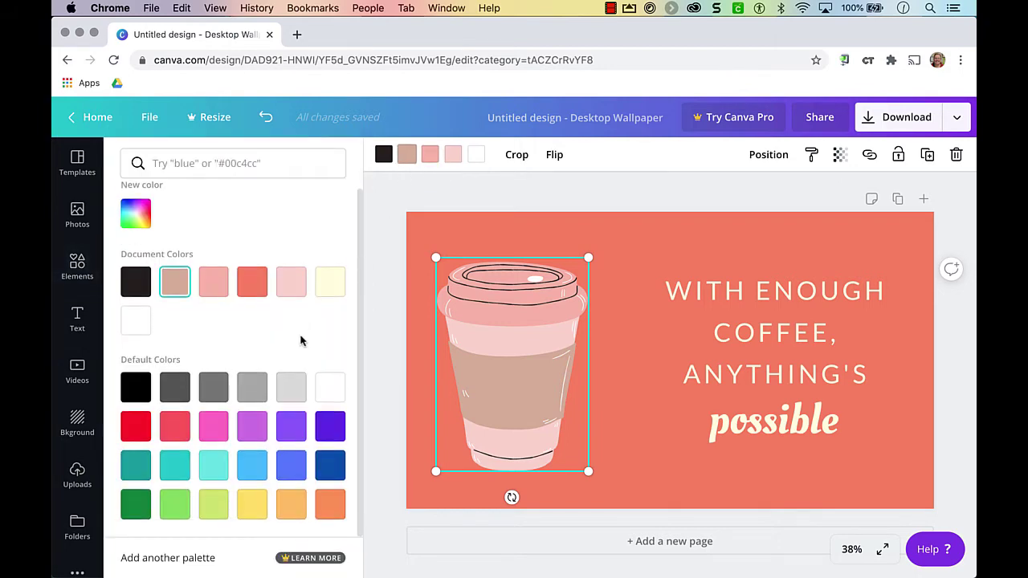
left_click(173, 472)
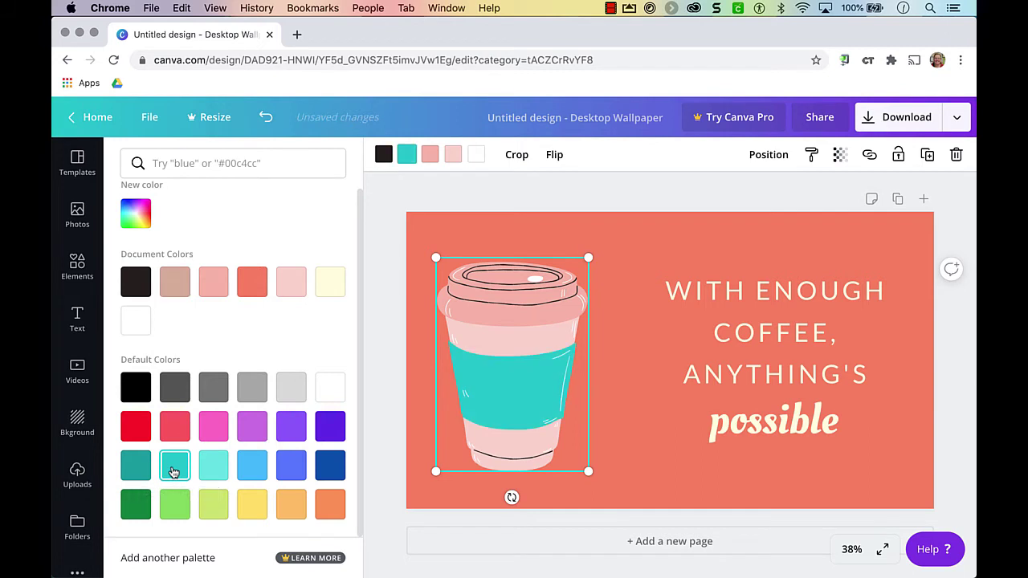
left_click(430, 155)
left_click(210, 472)
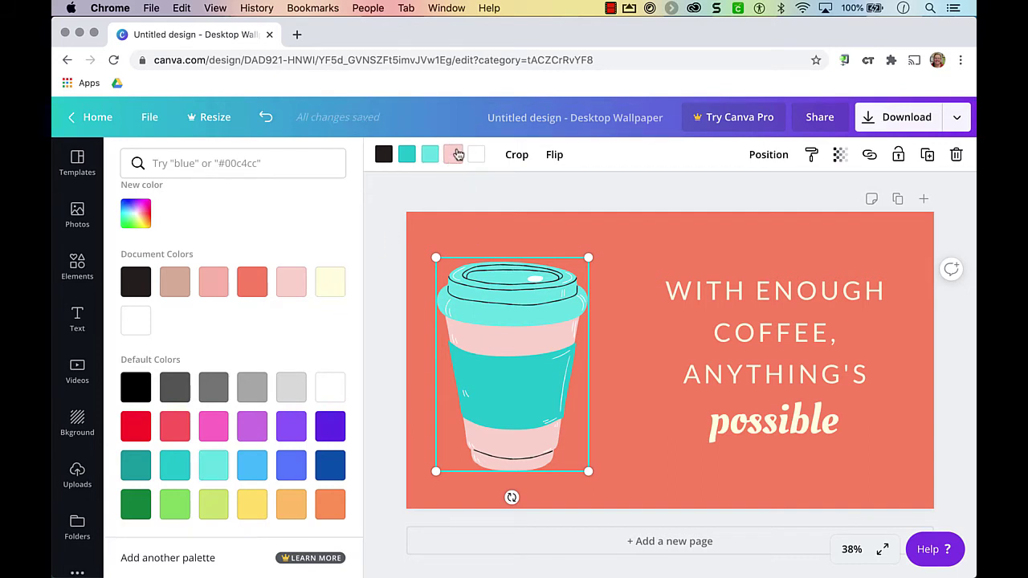
left_click(454, 155)
left_click(454, 155)
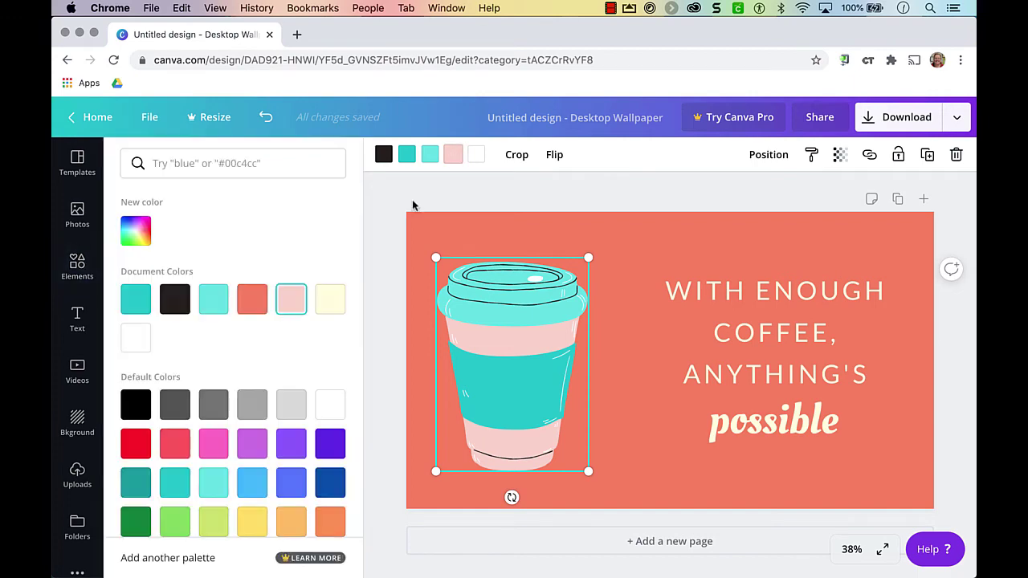
left_click(330, 300)
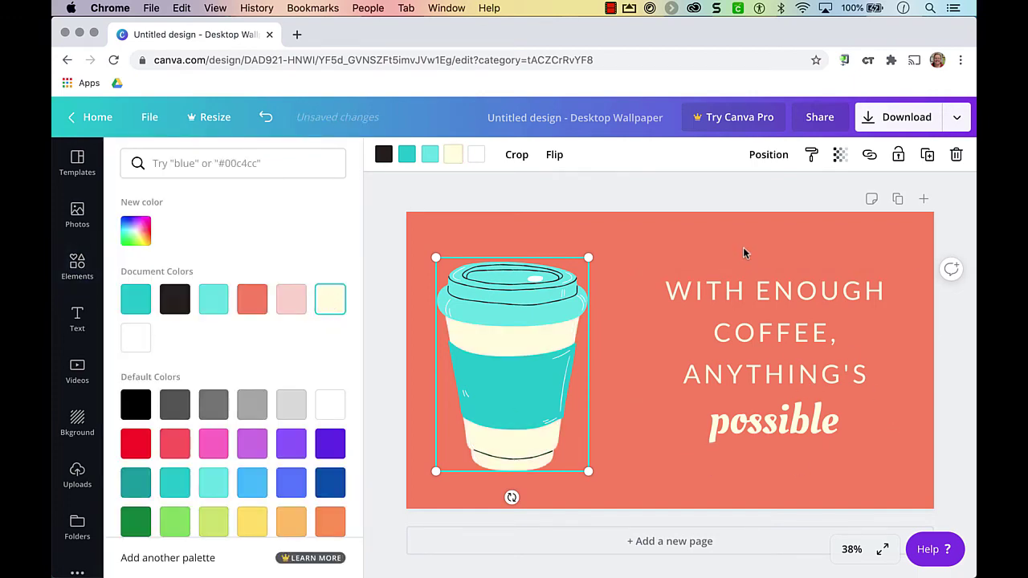
key("Escape")
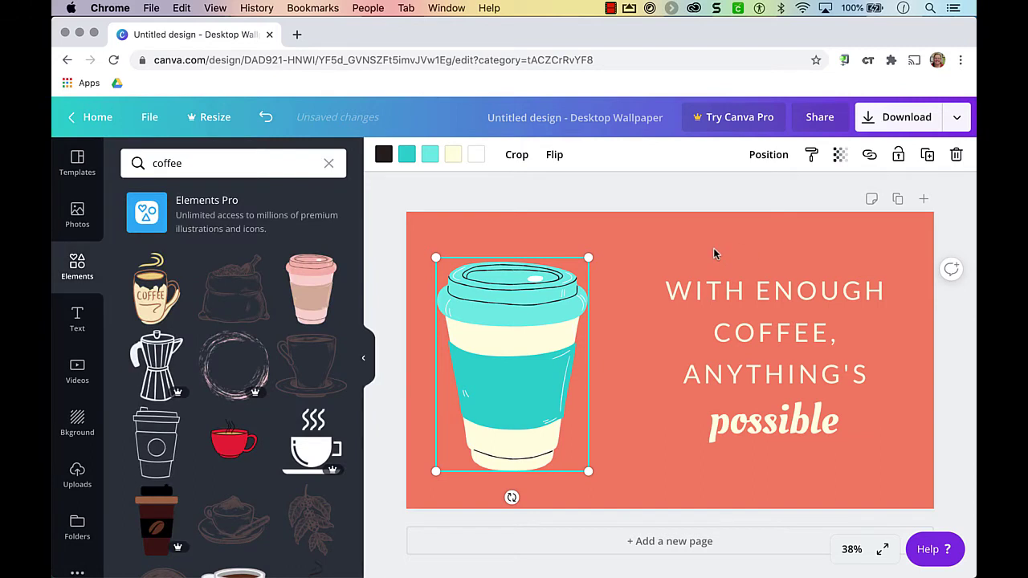
Step: Download the wallpaper as a 1920 × 1080 PNG and dismiss the Canva Pro offer
left_click(899, 126)
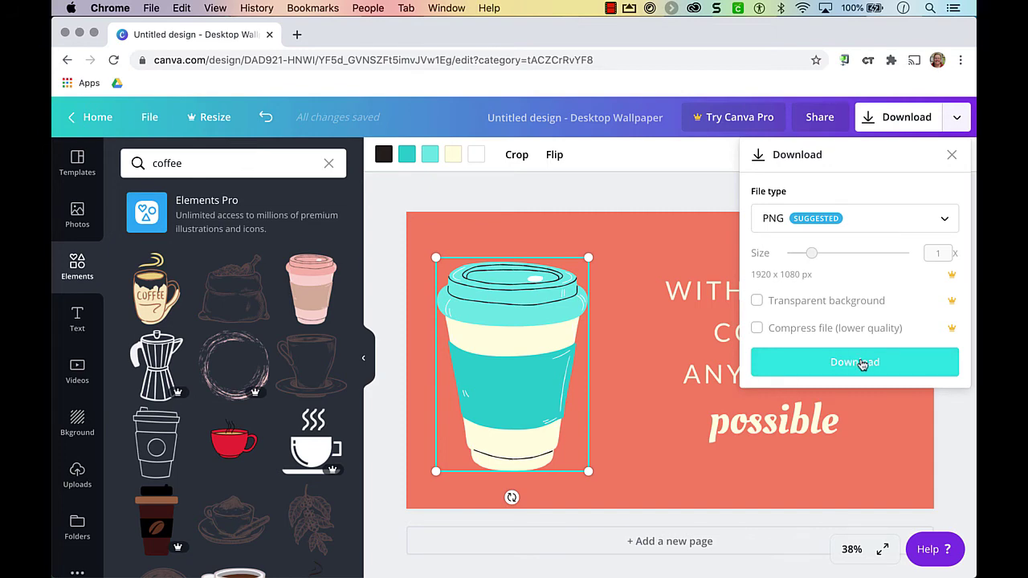
left_click(861, 362)
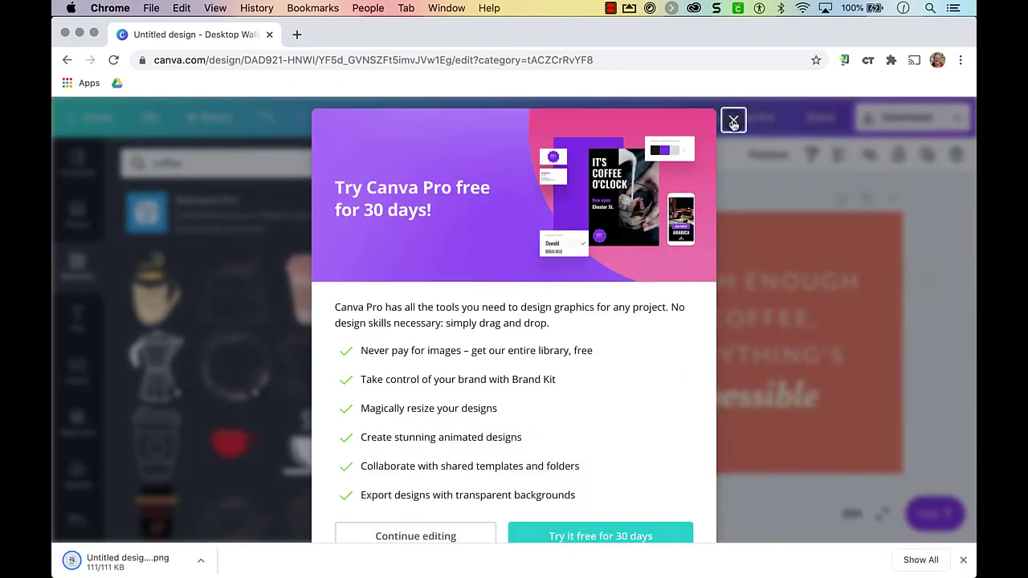
left_click(733, 123)
left_click(72, 8)
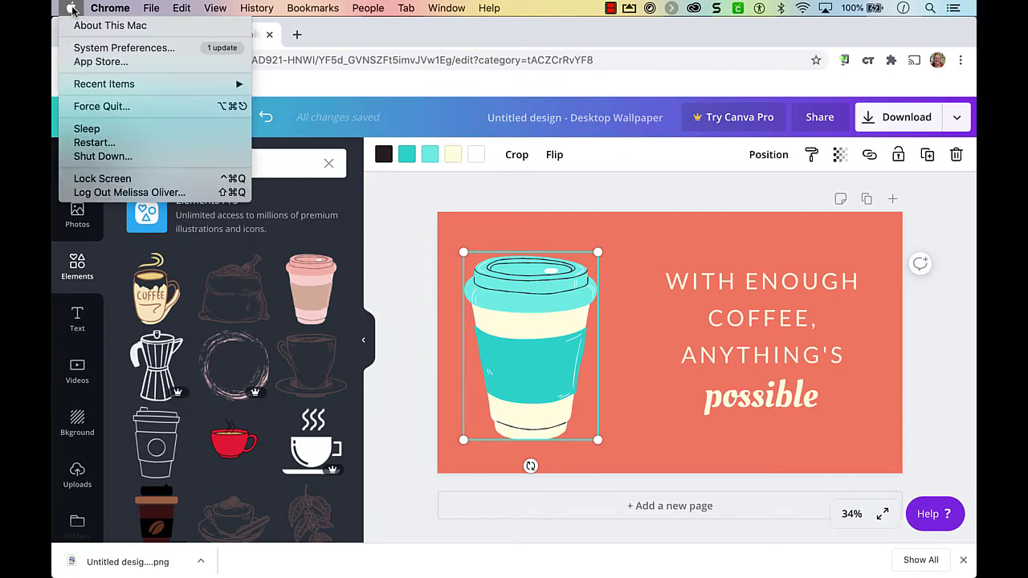
Step: Make 'Untitled design (1).png' from Downloads the desktop picture, set to Fill Screen
left_click(93, 49)
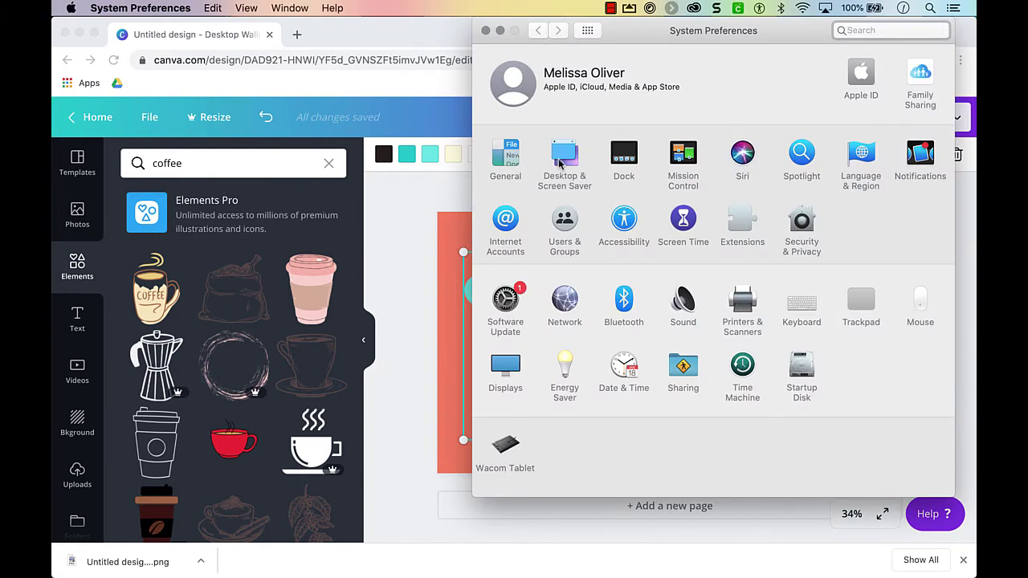
left_click(563, 160)
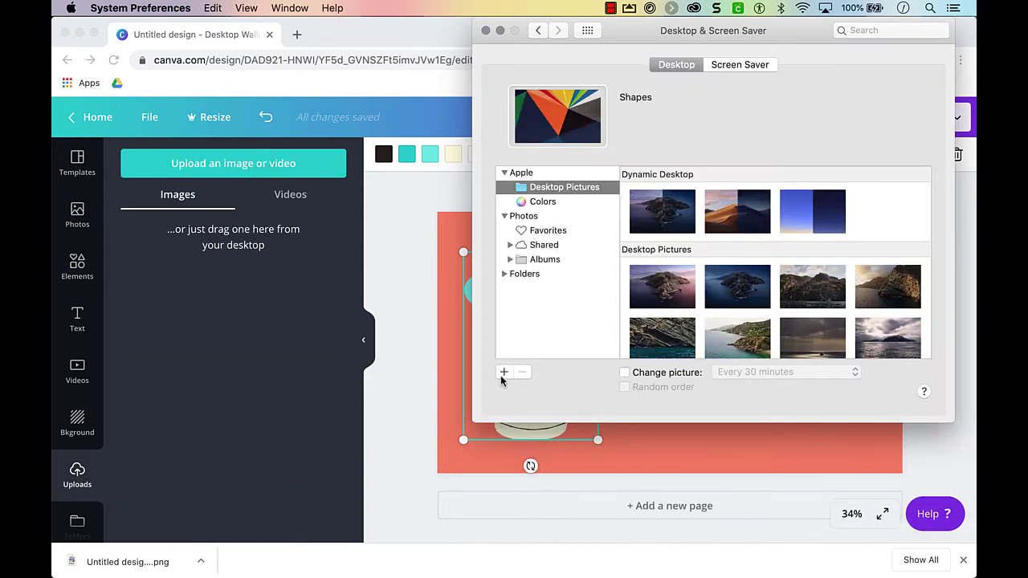
left_click(504, 373)
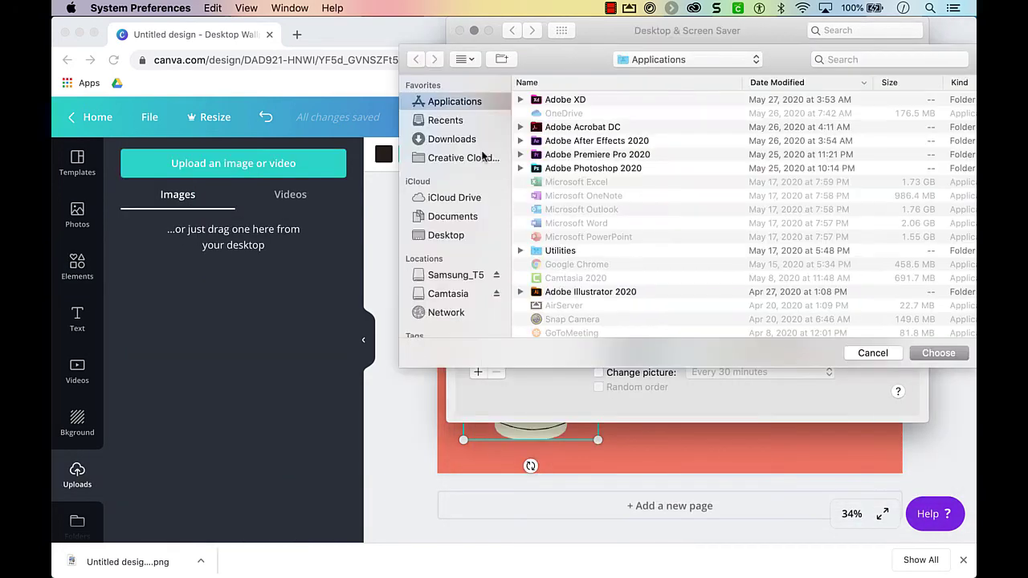
left_click(462, 141)
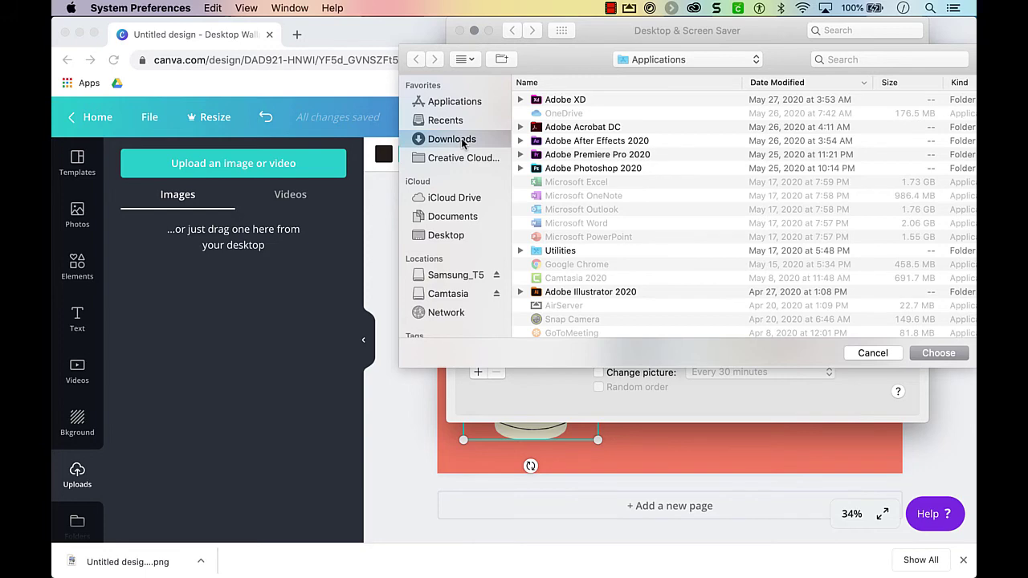
left_click(560, 102)
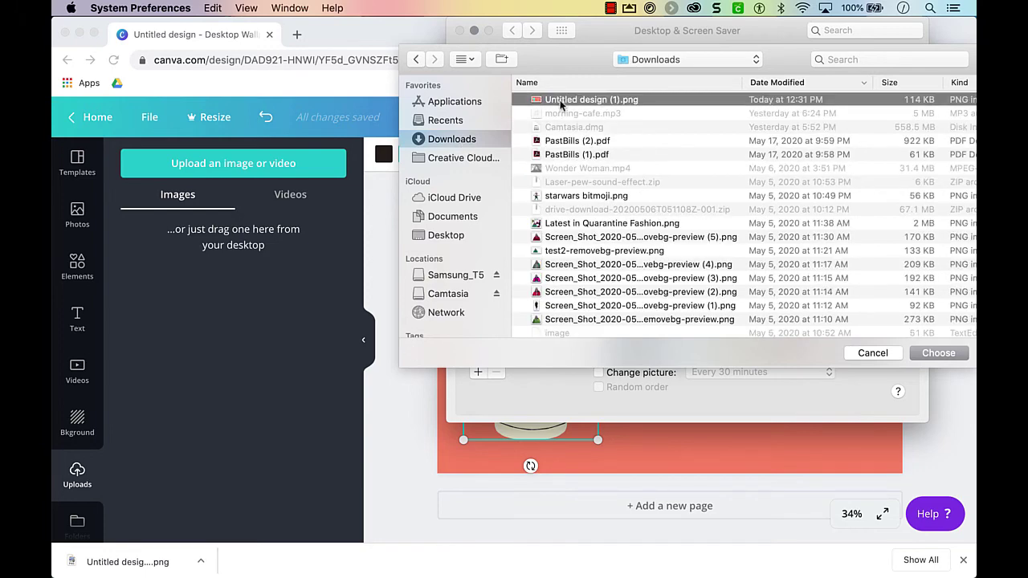
left_click(937, 353)
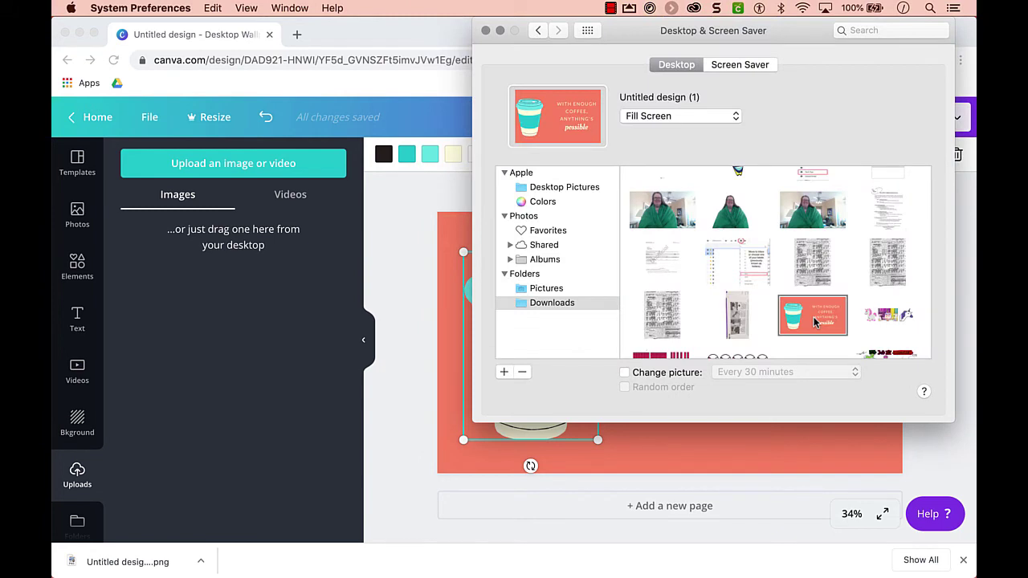
left_click(714, 118)
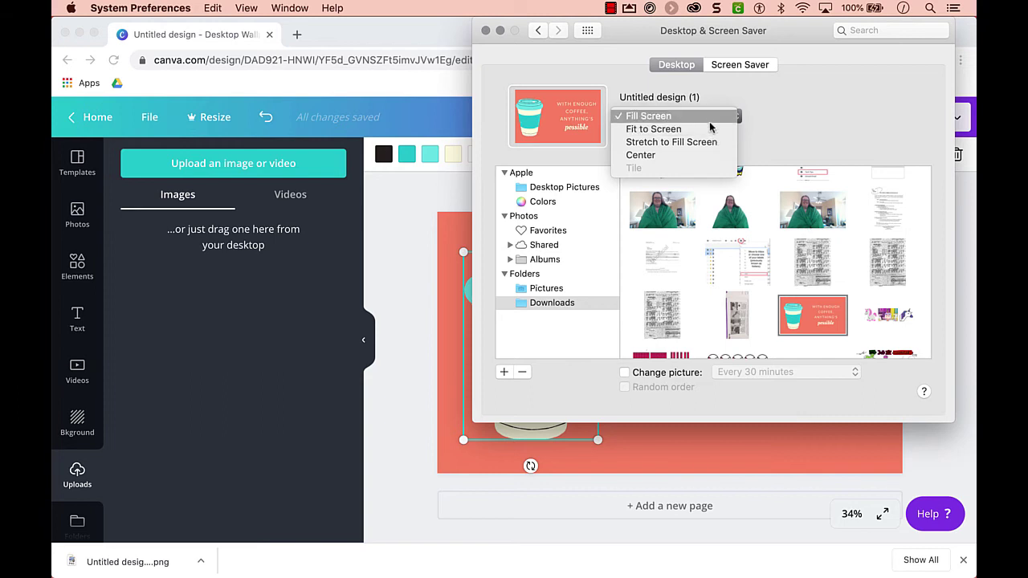
left_click(711, 118)
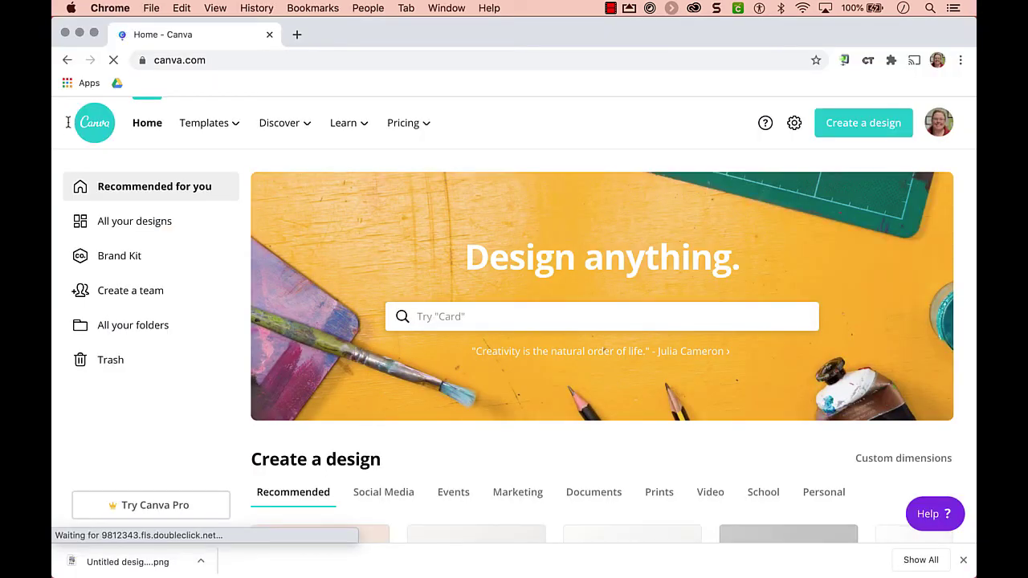
Step: Search 'desktop' from Canva's home page and open the Desktop Wallpaper templates
left_click(422, 315)
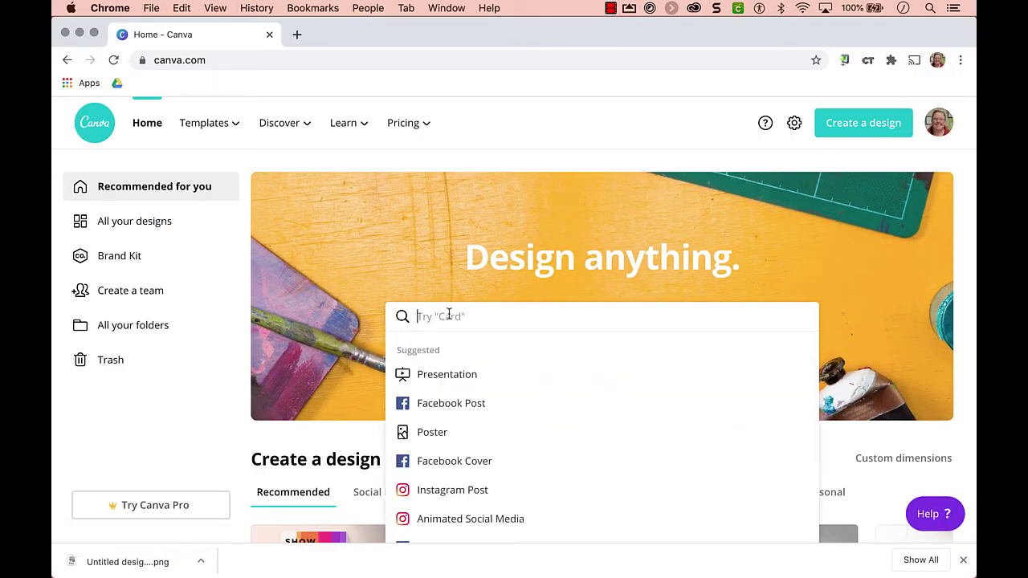
type("desktop")
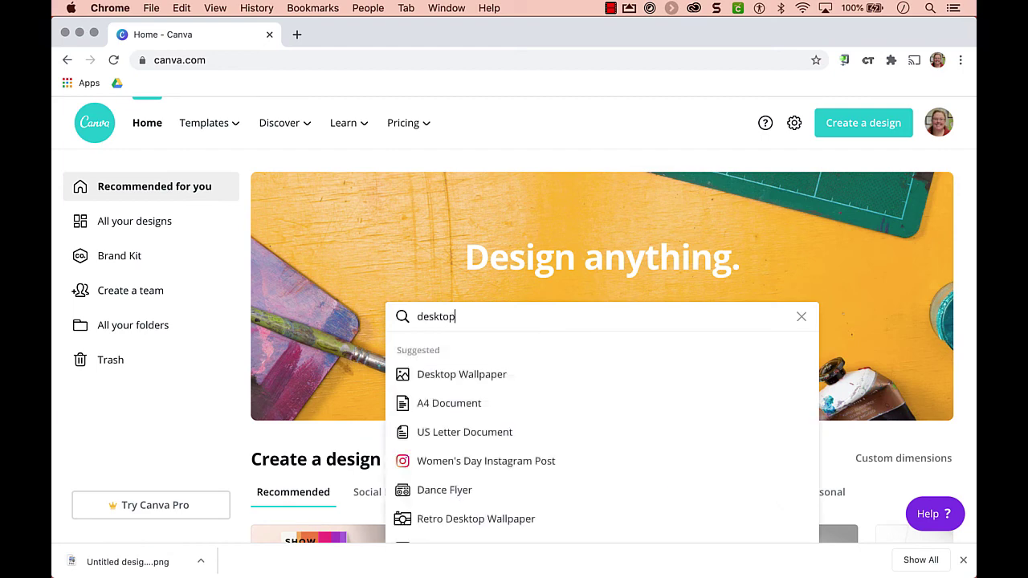
left_click(498, 374)
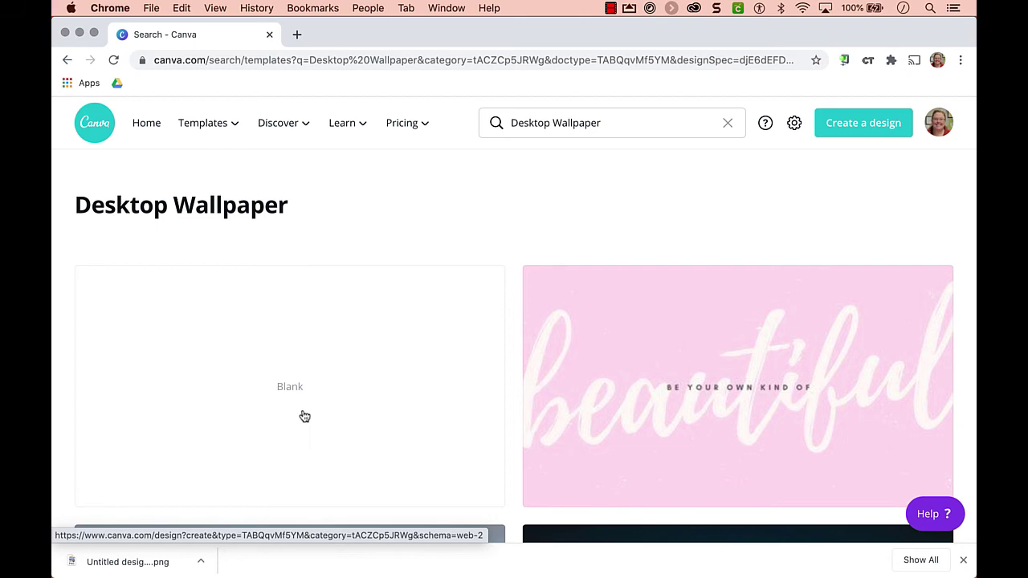
scroll(304, 416, "down", 3)
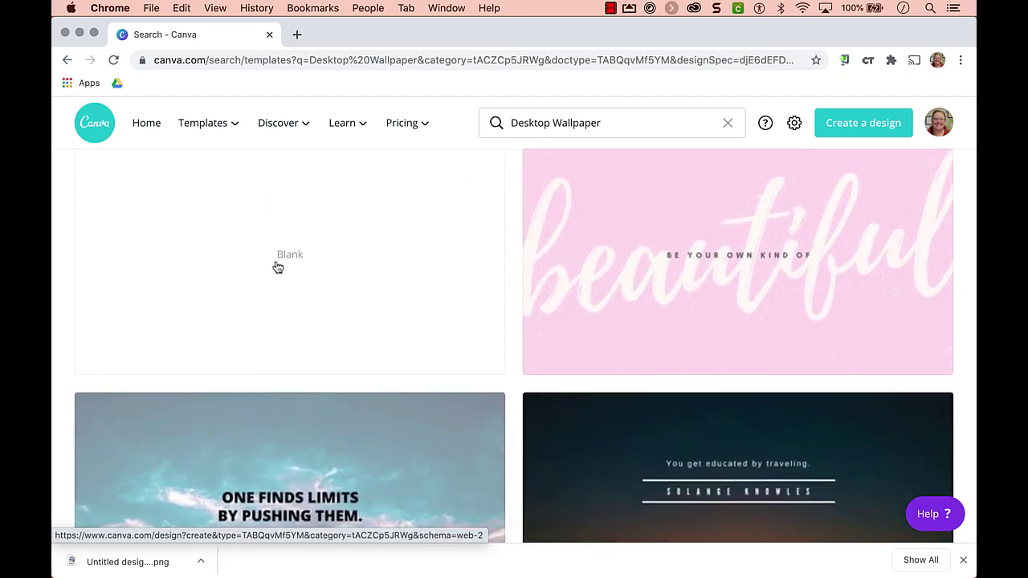
scroll(278, 267, "up", 3)
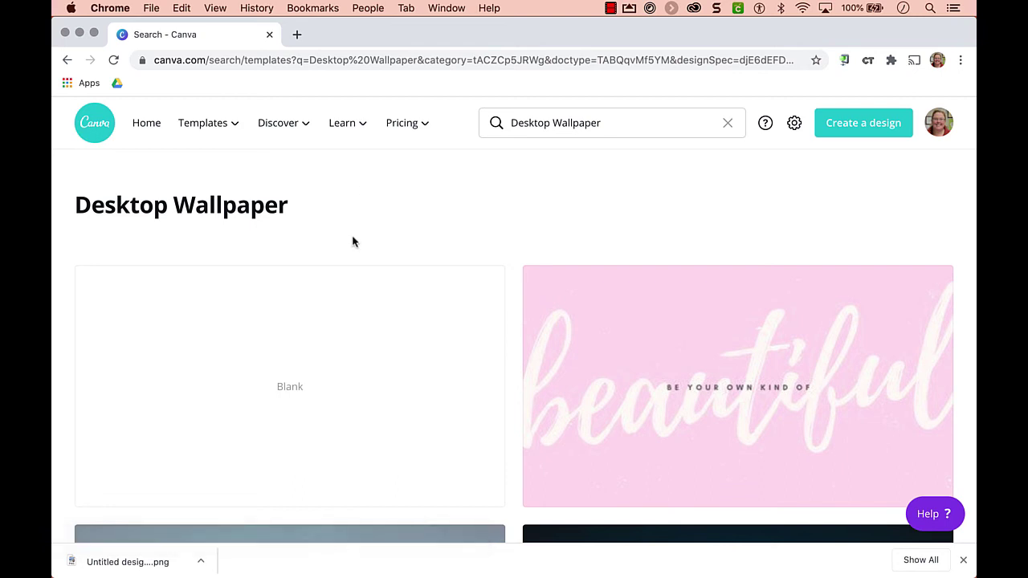
Step: Search 'google classroom', pick the Google Classroom Header suggestion, and browse its 1920 × 480 templates
left_click(602, 125)
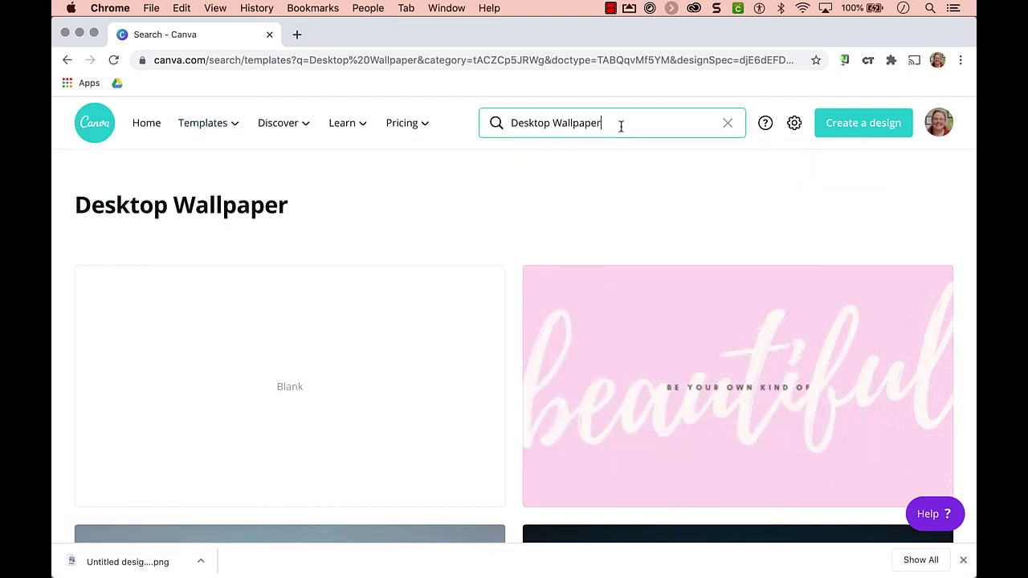
key("super+a")
type("google ")
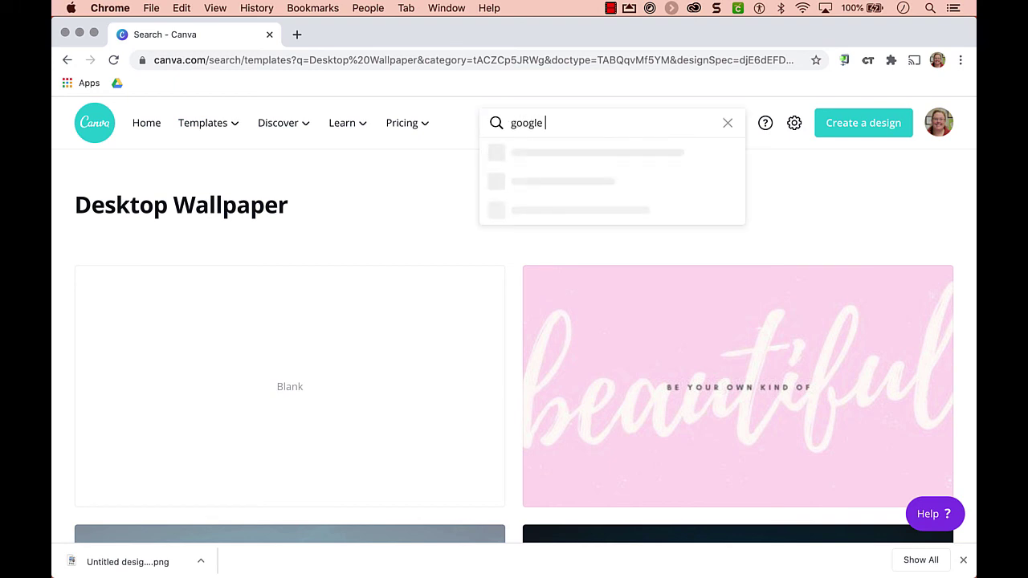
type("classroom")
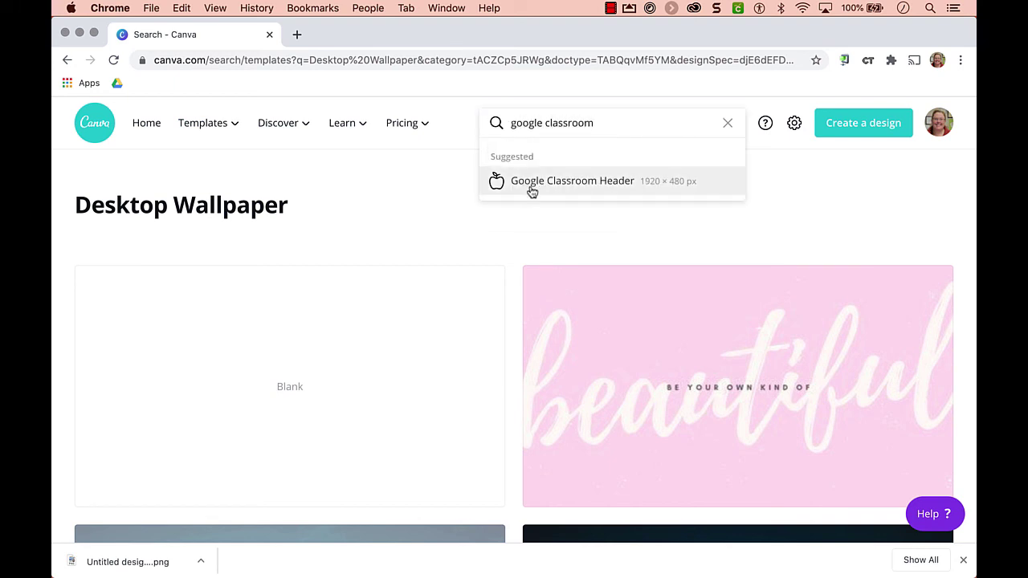
left_click(532, 181)
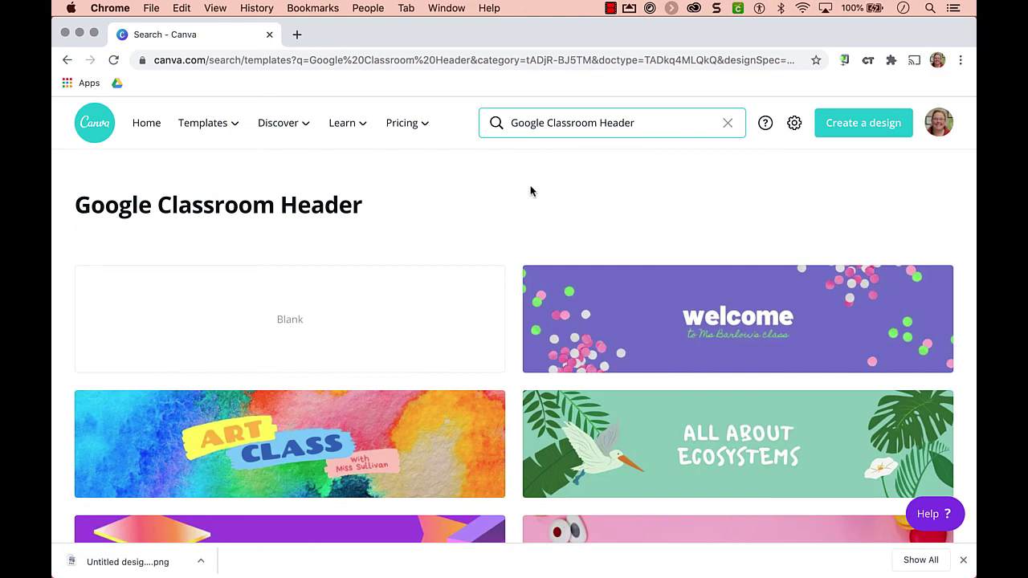
scroll(448, 375, "down", 3)
scroll(450, 376, "down", 3)
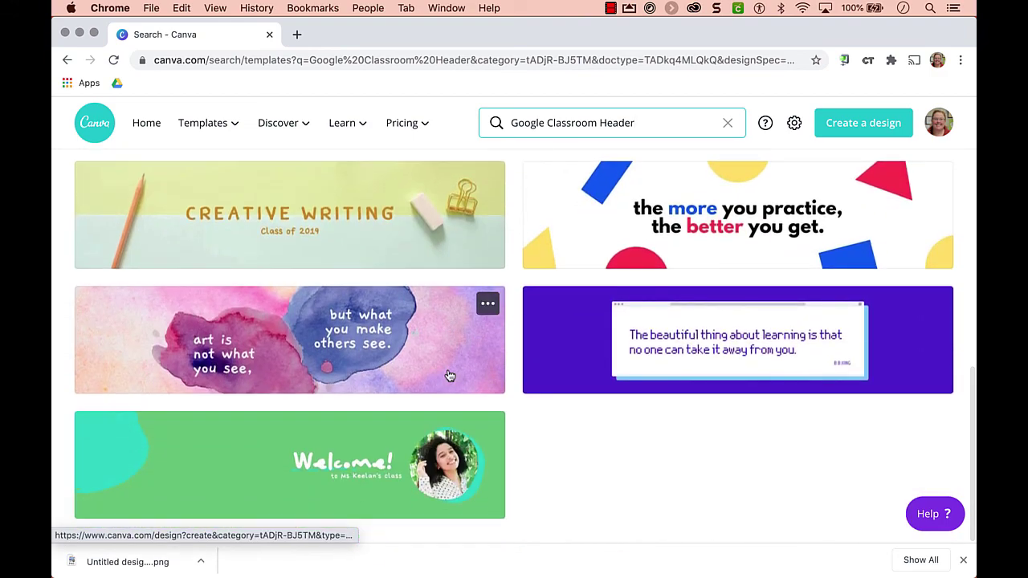
scroll(431, 354, "up", 2)
scroll(482, 345, "up", 2)
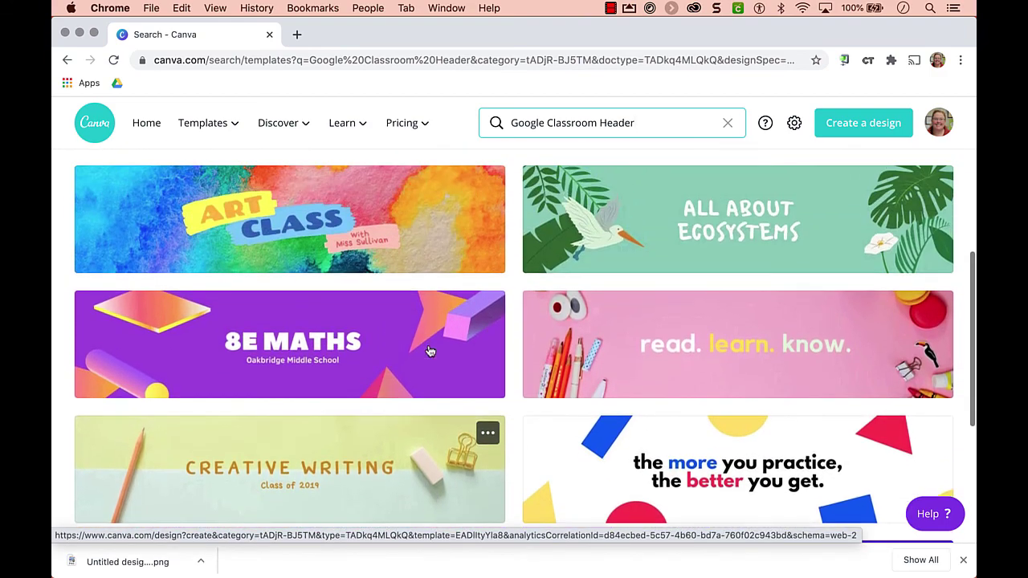
scroll(547, 337, "up", 1)
scroll(482, 321, "up", 2)
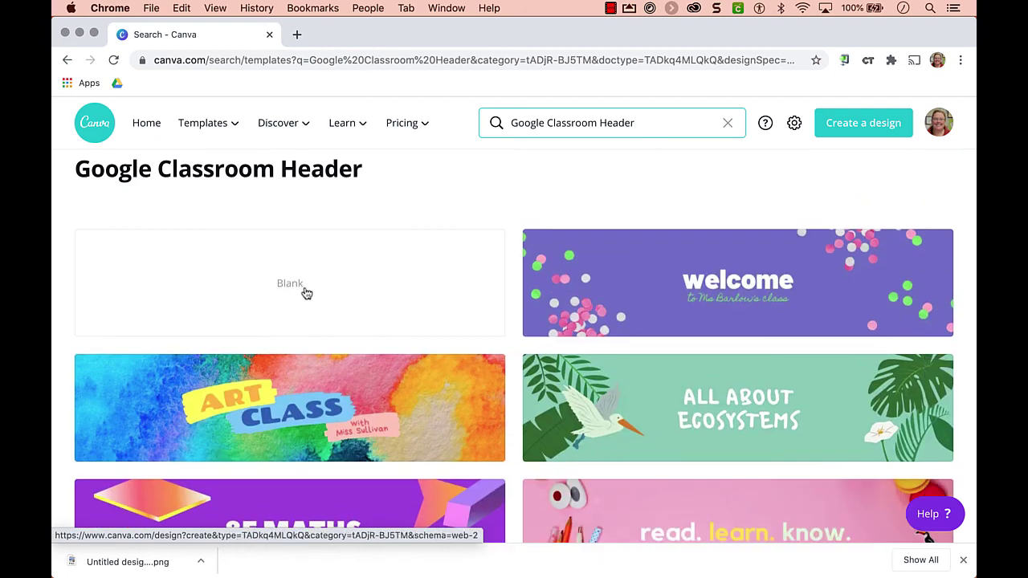